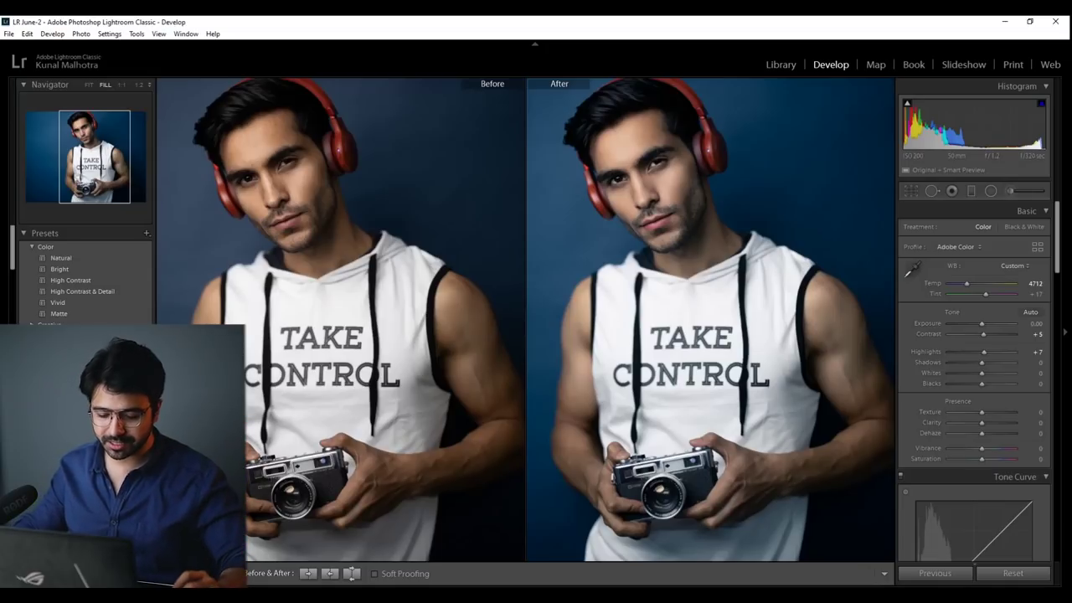
# Step: Reset all develop edits and cool the white balance to a Temp of 4458
pyautogui.click(1028, 577)
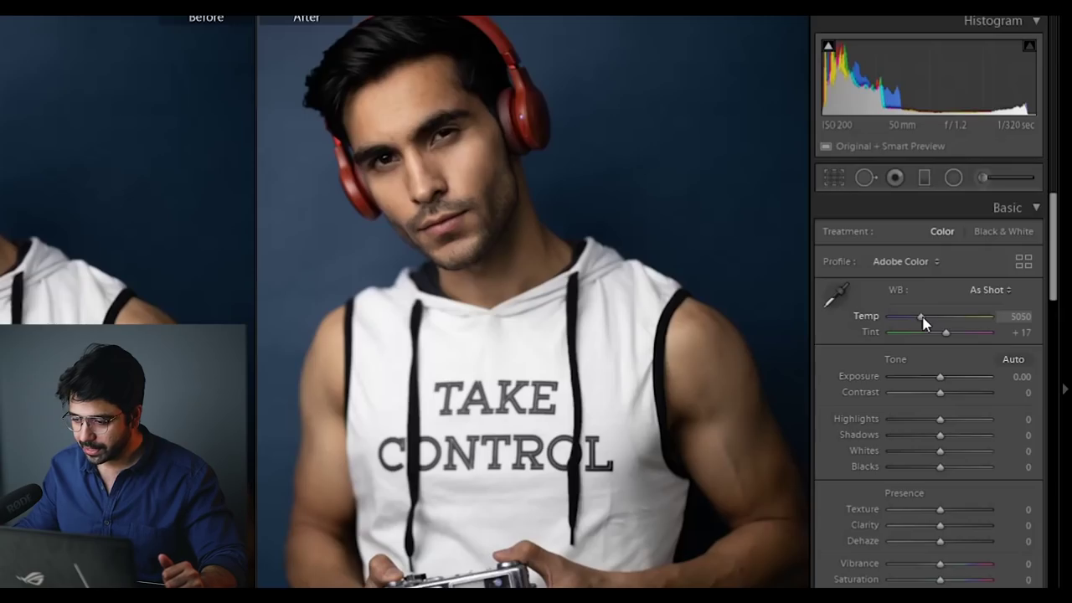
pyautogui.moveTo(970, 283); pyautogui.dragTo(968, 285)
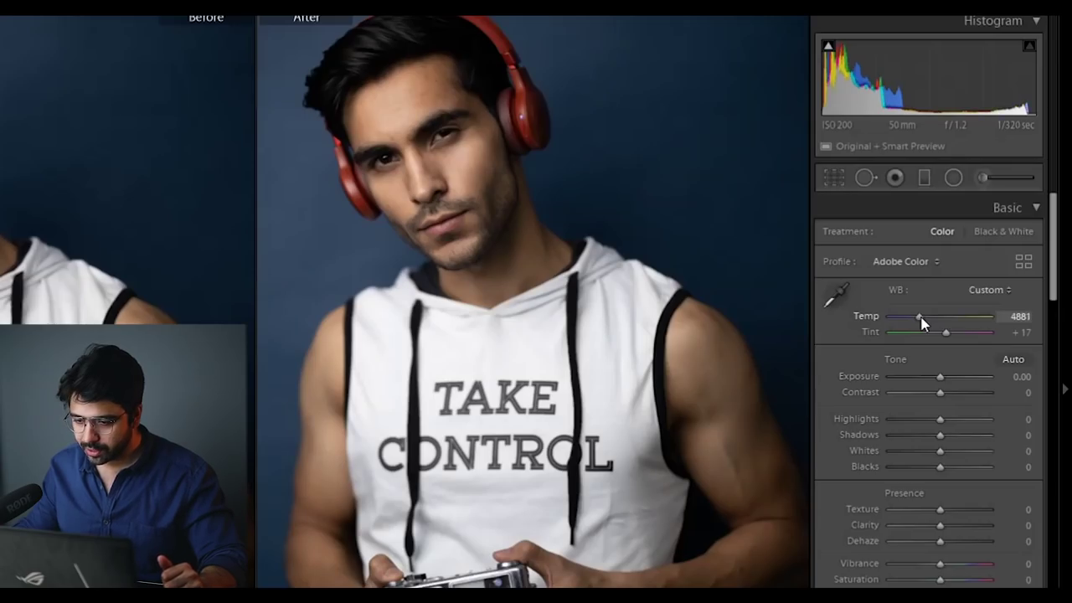
pyautogui.moveTo(921, 324); pyautogui.dragTo(919, 324)
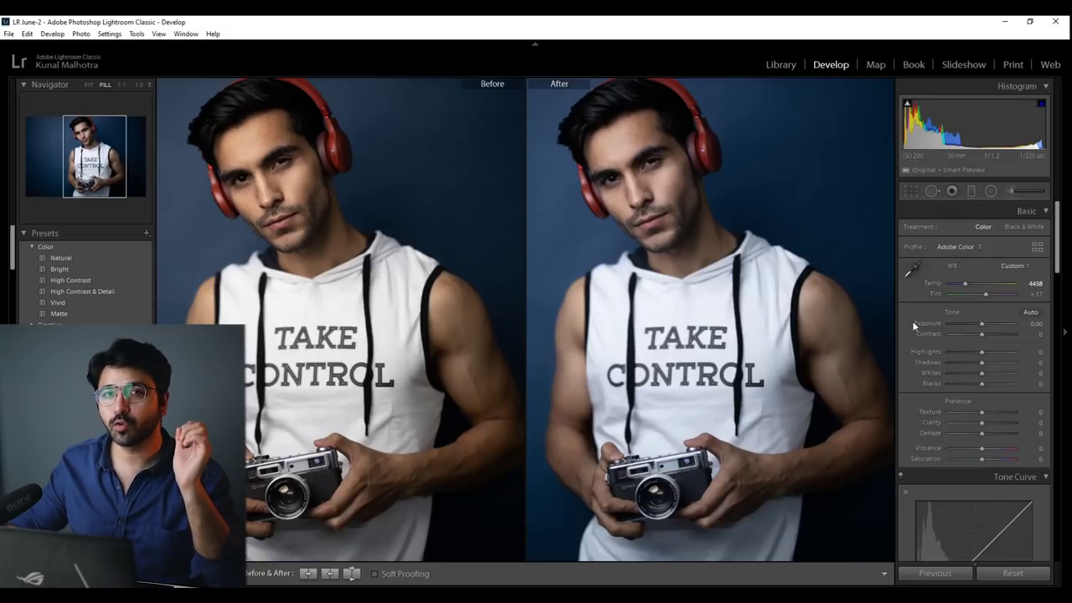
pyautogui.press('z')
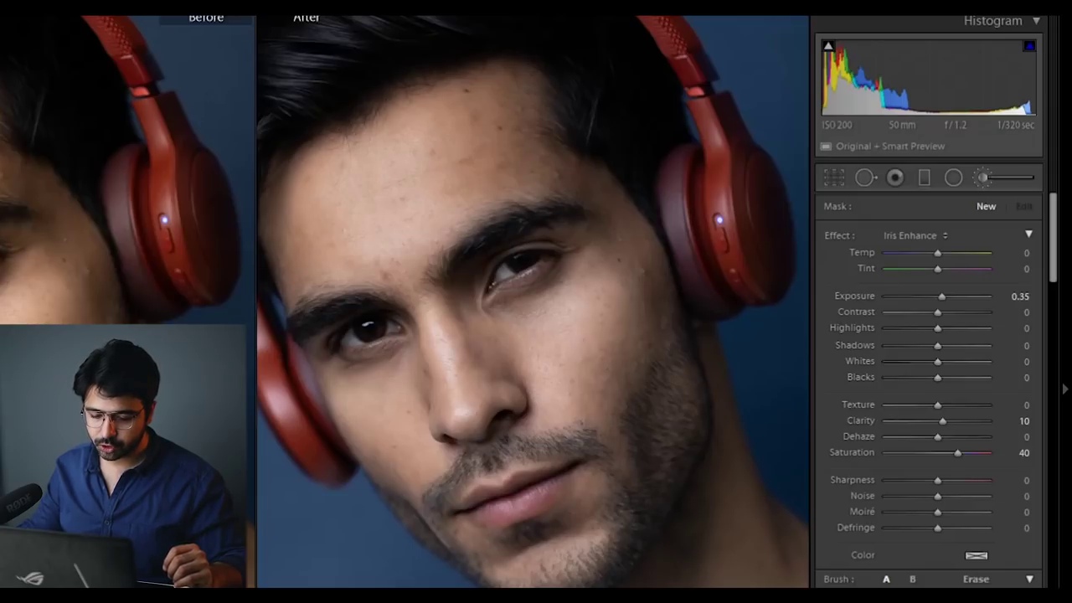
# Step: Brush the skin mask across the forehead, temple, both cheeks, jaw and nose bridge
pyautogui.moveTo(419, 172)
pyautogui.mouseDown()
pyautogui.moveTo(371, 196)
pyautogui.moveTo(314, 202)
pyautogui.mouseUp()
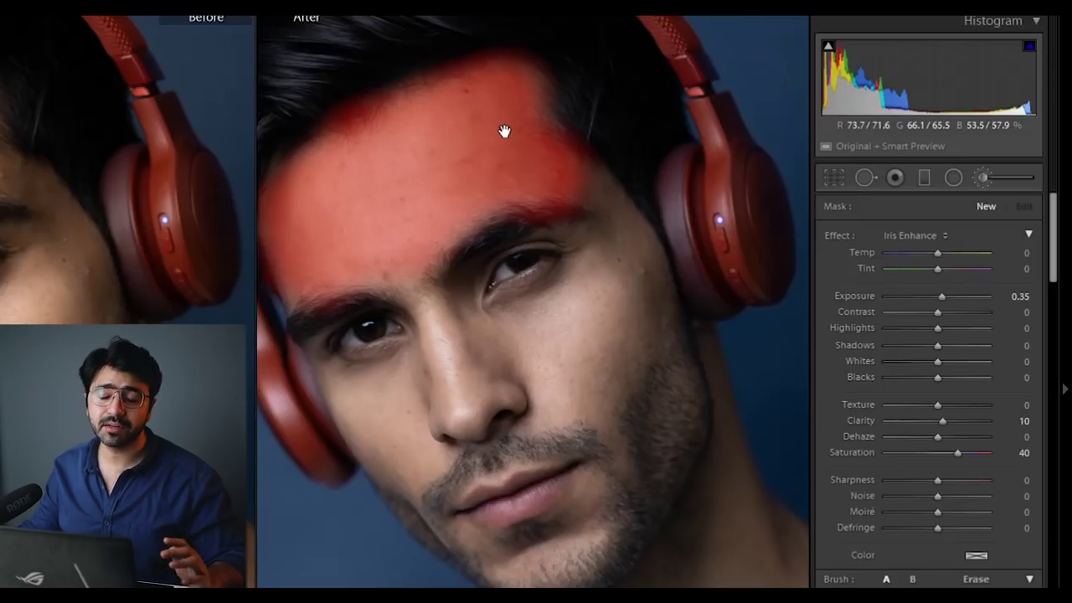
pyautogui.moveTo(599, 337)
pyautogui.mouseDown()
pyautogui.moveTo(575, 342)
pyautogui.moveTo(556, 323)
pyautogui.moveTo(592, 303)
pyautogui.mouseUp()
pyautogui.moveTo(620, 265)
pyautogui.mouseDown()
pyautogui.moveTo(601, 201)
pyautogui.moveTo(622, 216)
pyautogui.moveTo(642, 295)
pyautogui.mouseUp()
pyautogui.moveTo(589, 373); pyautogui.dragTo(648, 310)
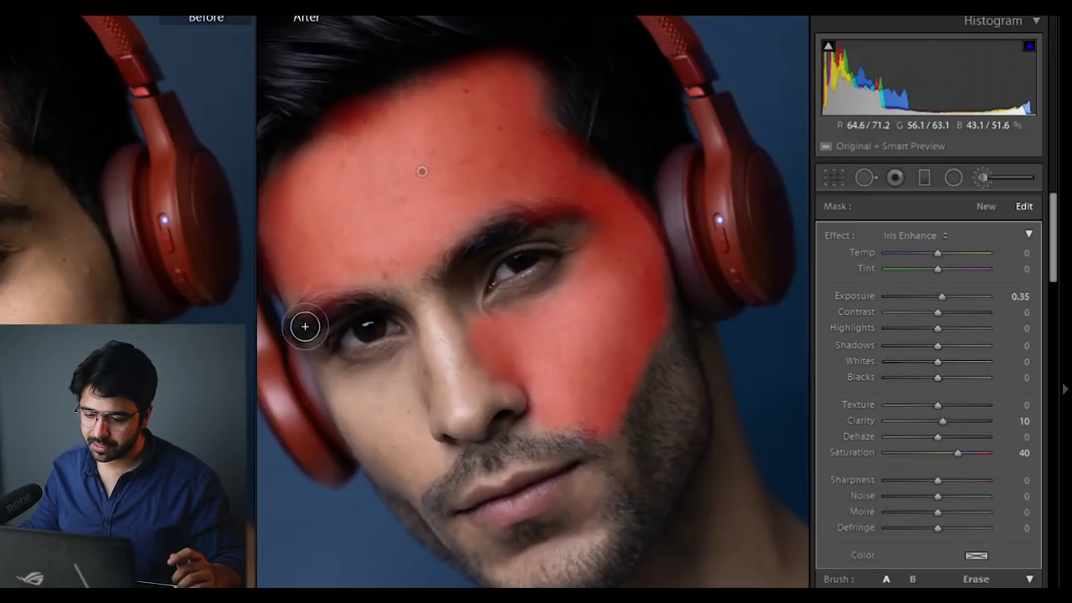
pyautogui.moveTo(335, 383)
pyautogui.mouseDown()
pyautogui.moveTo(385, 457)
pyautogui.moveTo(393, 392)
pyautogui.mouseUp()
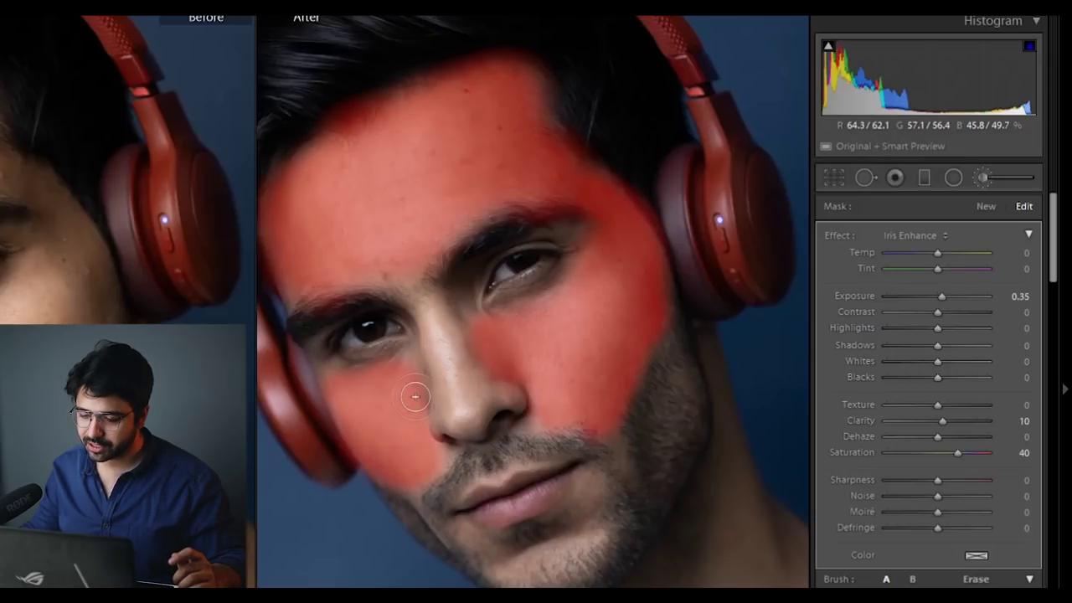
pyautogui.moveTo(463, 408); pyautogui.dragTo(427, 312)
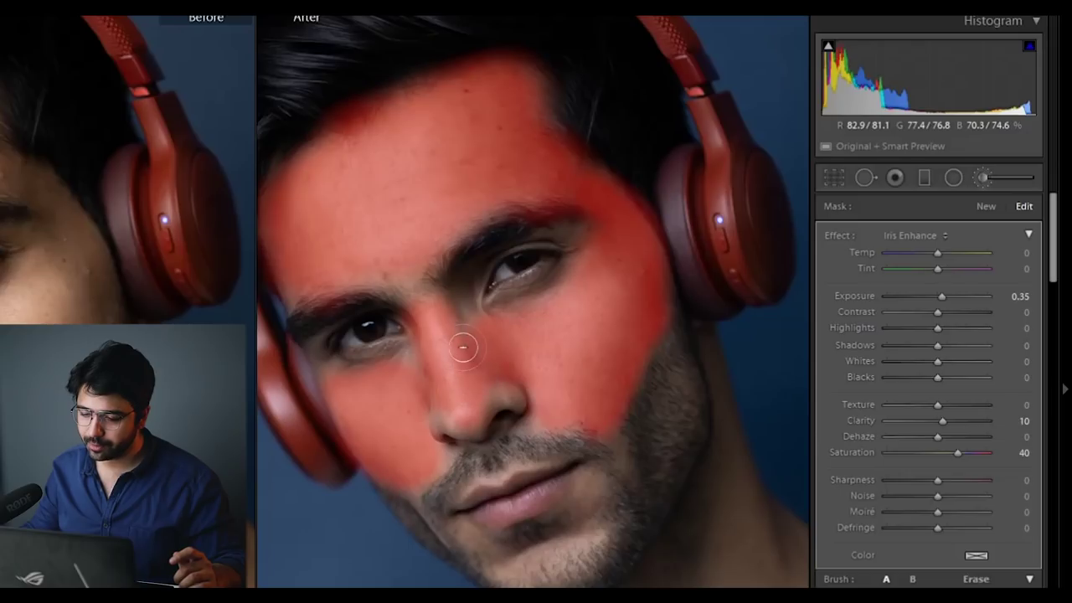
pyautogui.moveTo(466, 349); pyautogui.dragTo(455, 354)
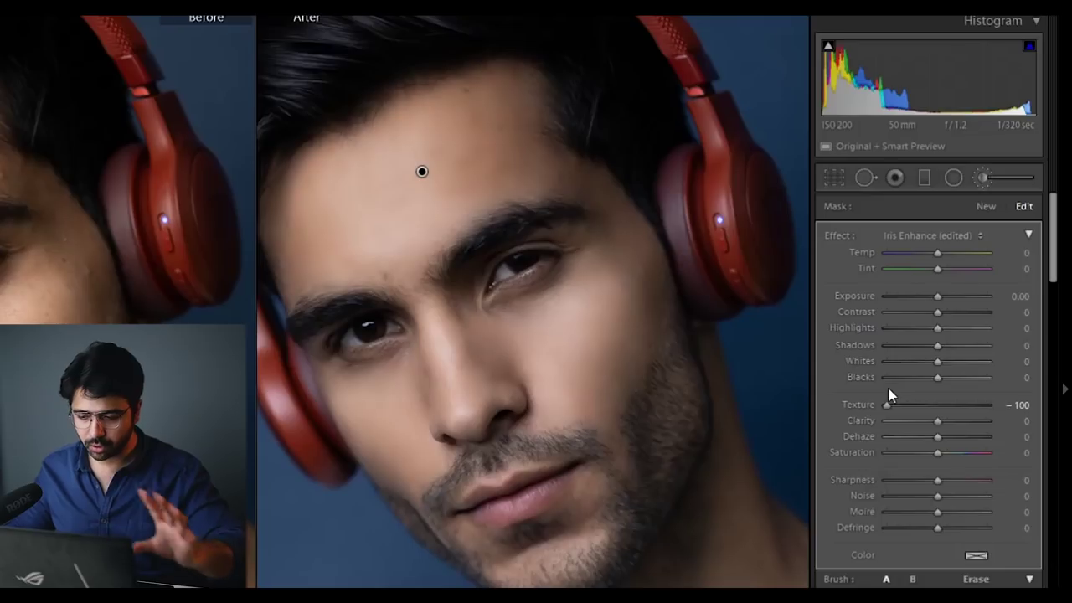
# Step: Soften the skin mask: test Clarity at −100, reset it, and lower Texture toward −45
pyautogui.doubleClick(869, 408)
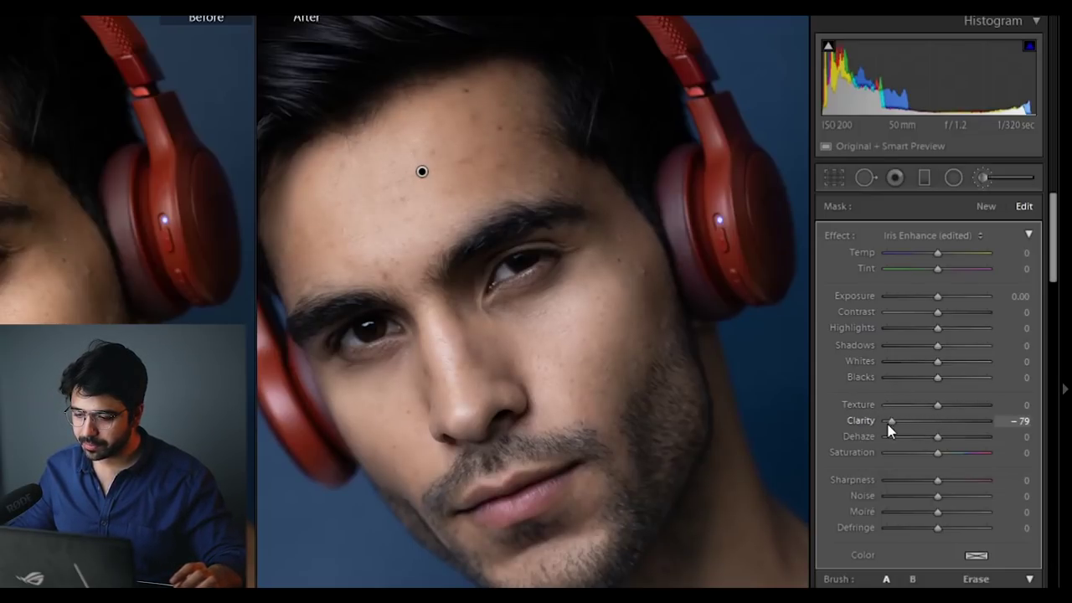
pyautogui.moveTo(892, 429); pyautogui.dragTo(881, 426)
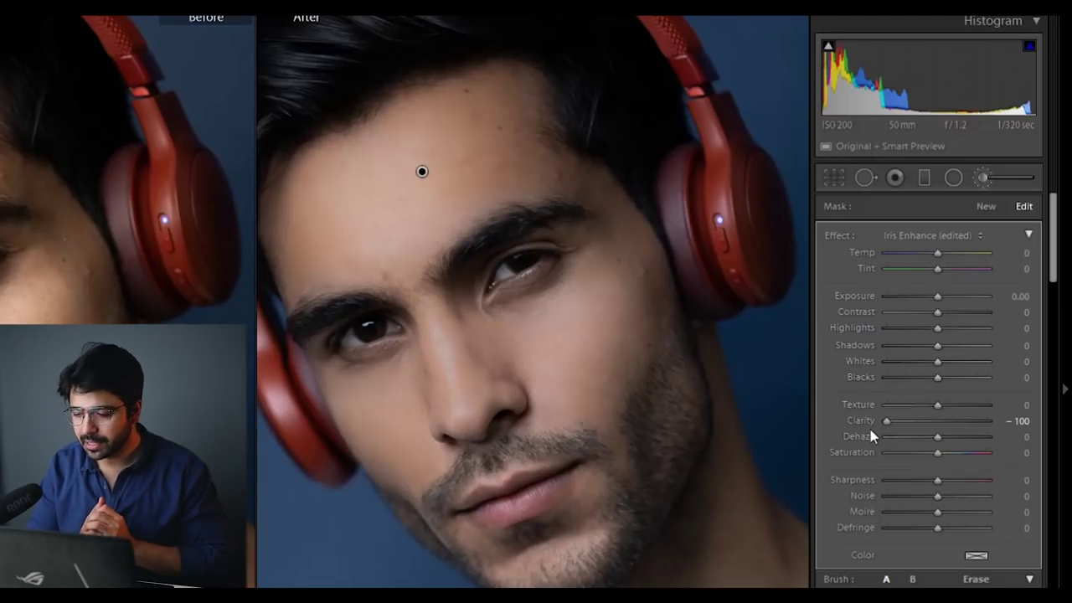
pyautogui.doubleClick(865, 421)
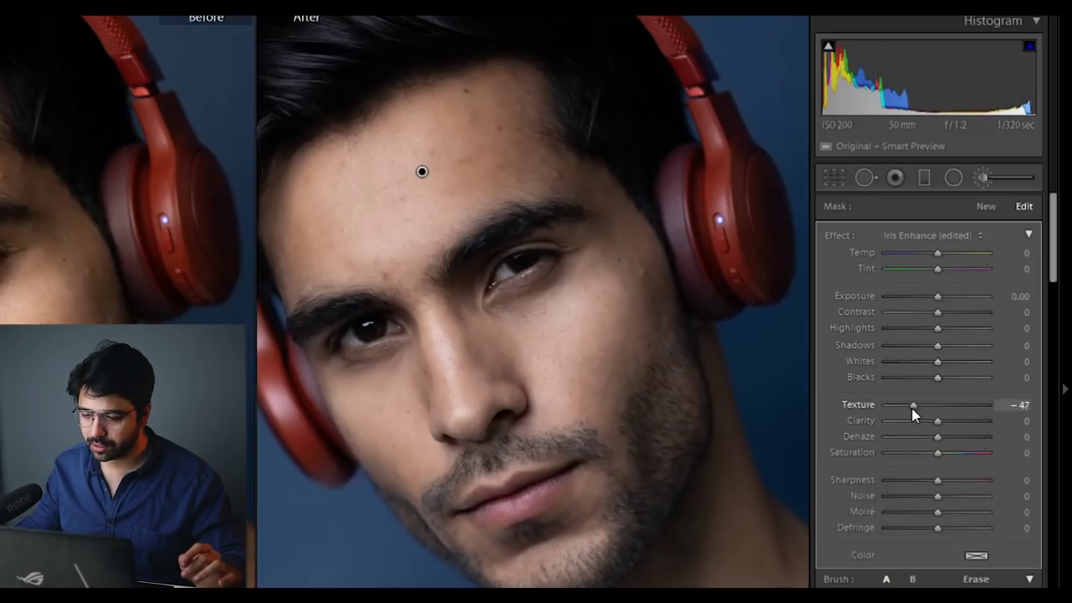
pyautogui.moveTo(914, 411); pyautogui.dragTo(908, 410)
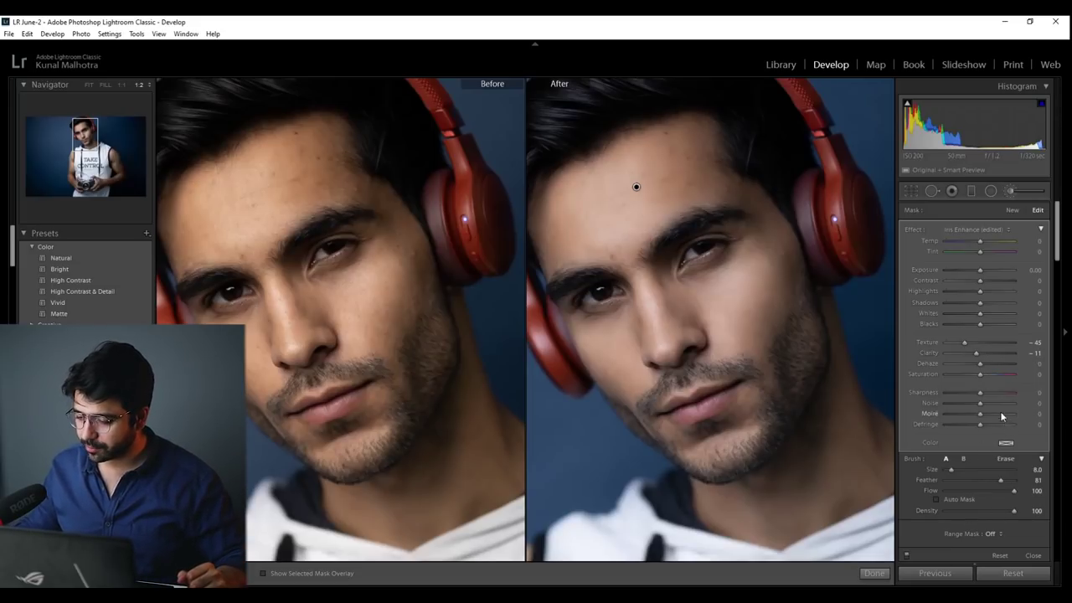
pyautogui.doubleClick(935, 352)
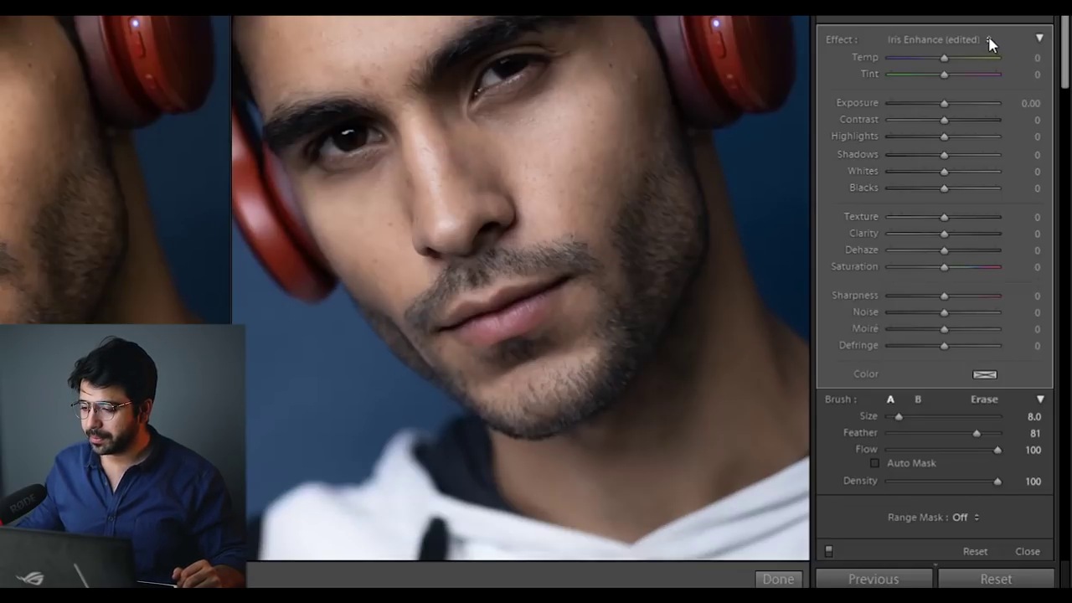
pyautogui.click(991, 41)
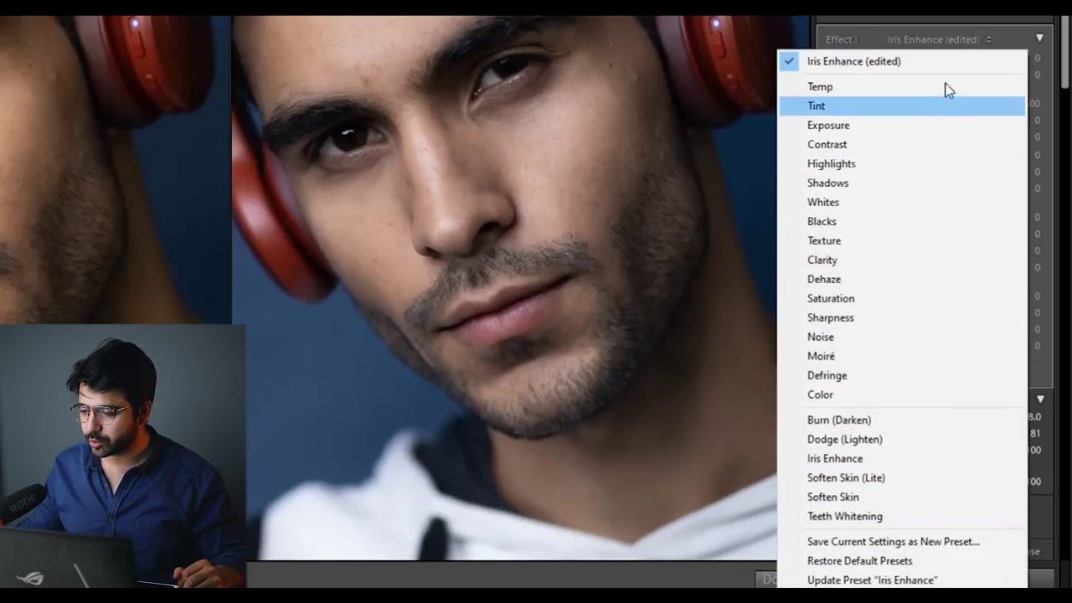
pyautogui.click(924, 20)
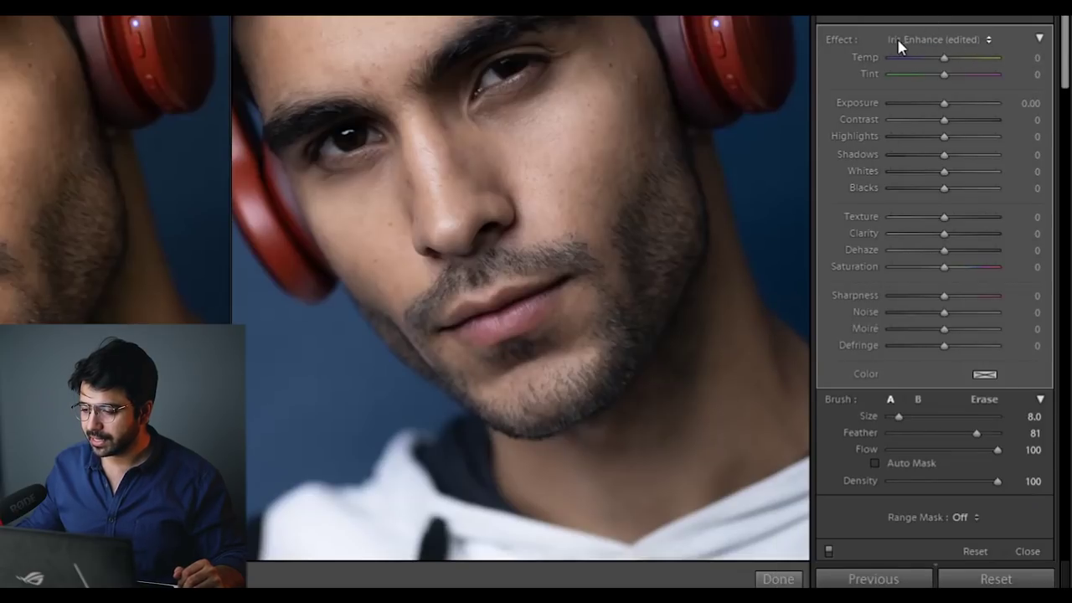
pyautogui.click(984, 42)
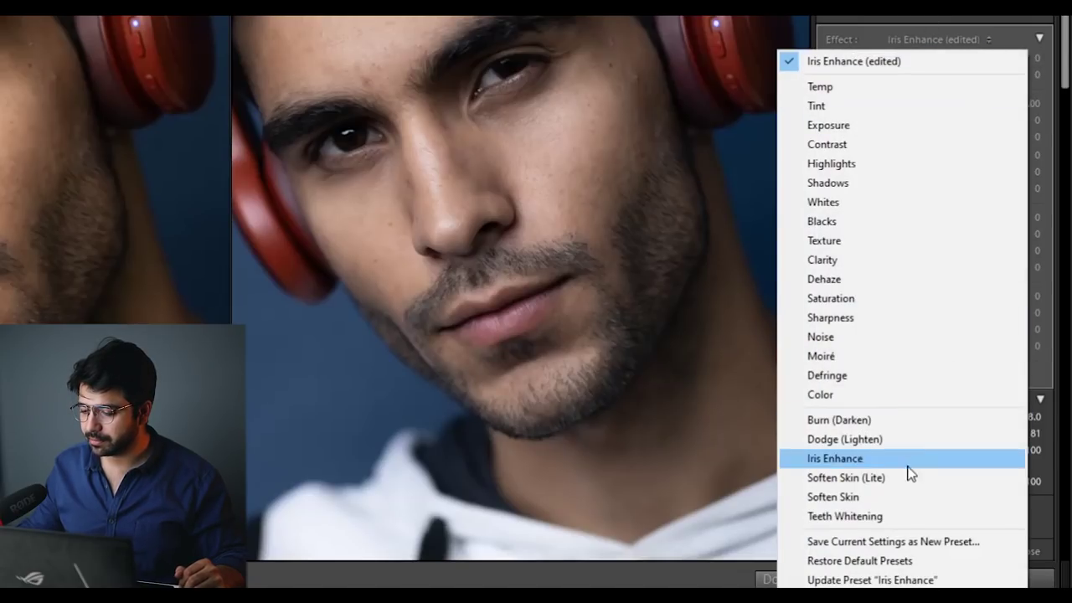
pyautogui.click(877, 500)
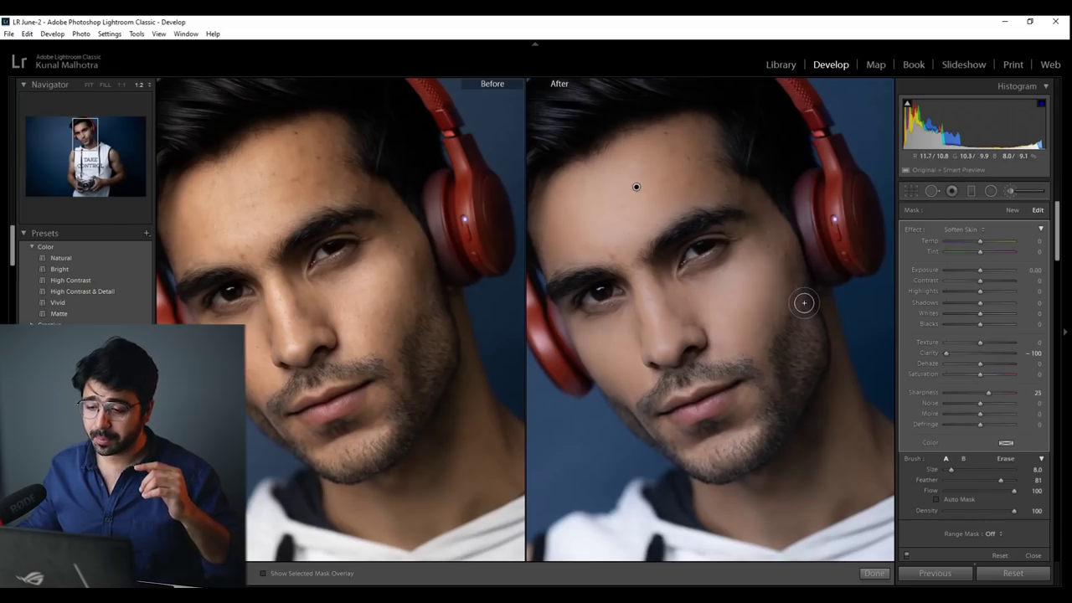
pyautogui.click(979, 229)
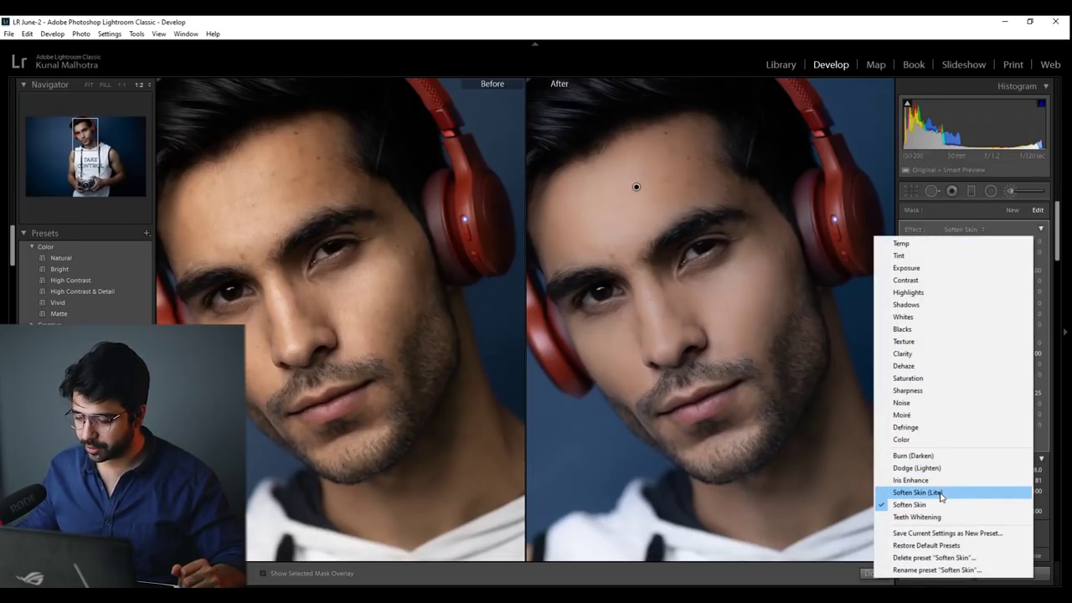
pyautogui.click(982, 346)
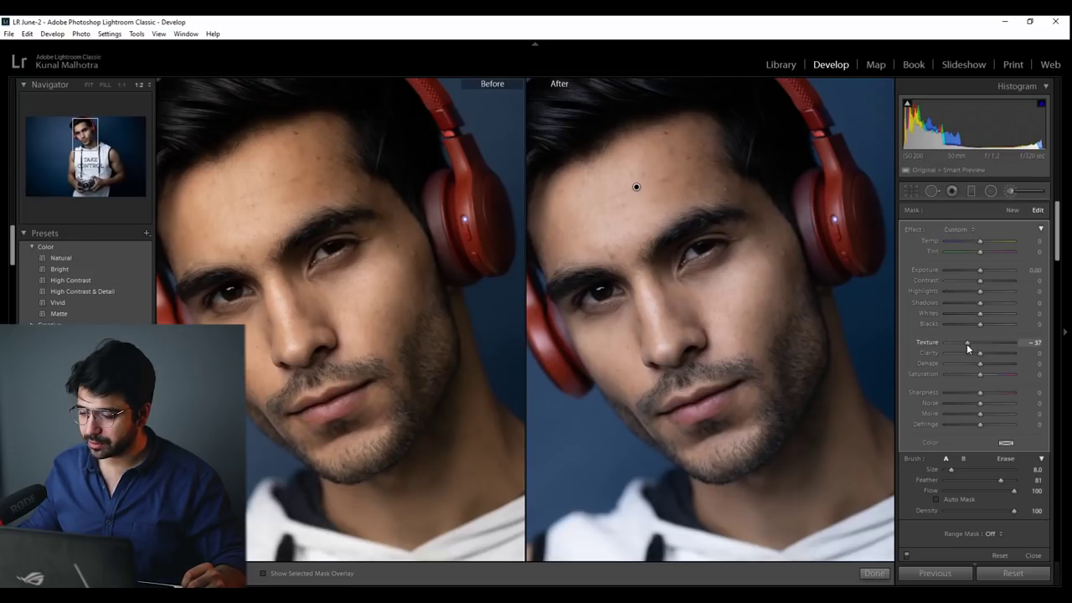
pyautogui.click(977, 354)
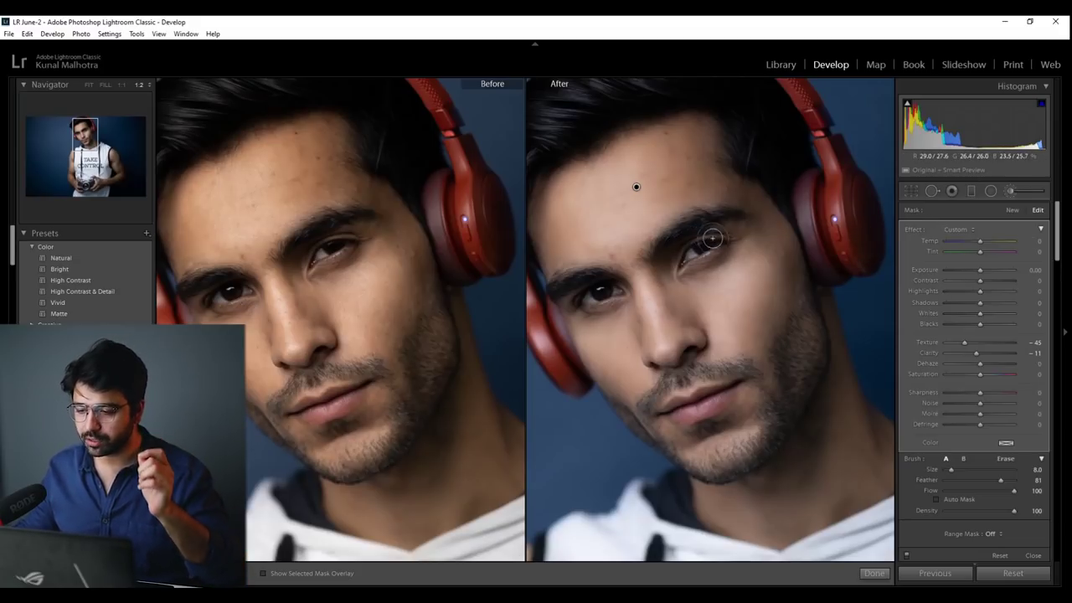
# Step: Heal the blemishes beside the eye and on the cheek with Spot Removal at 1:1
pyautogui.click(934, 192)
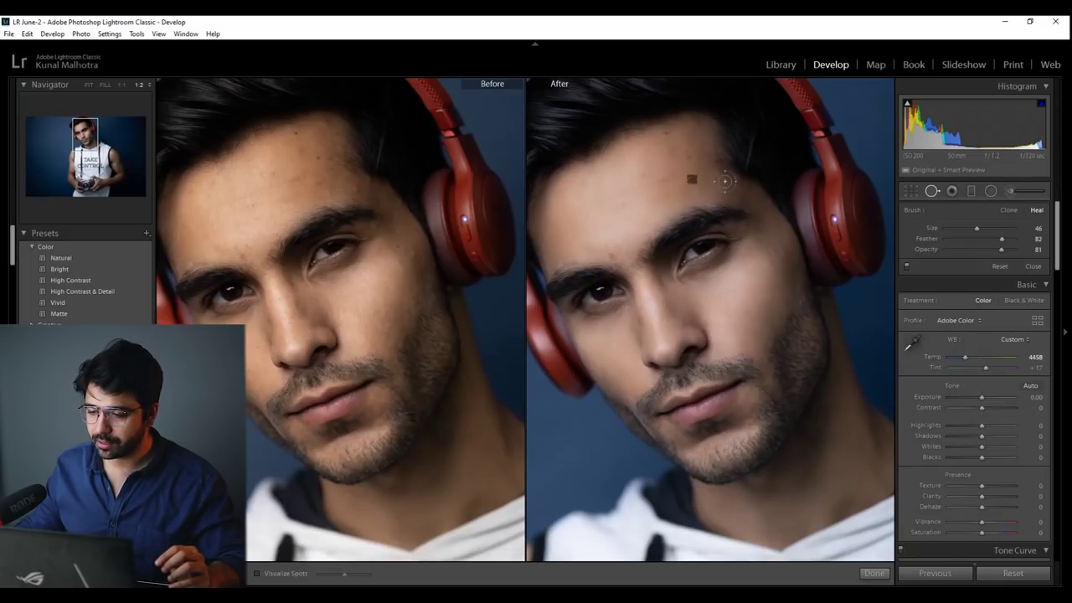
pyautogui.click(121, 84)
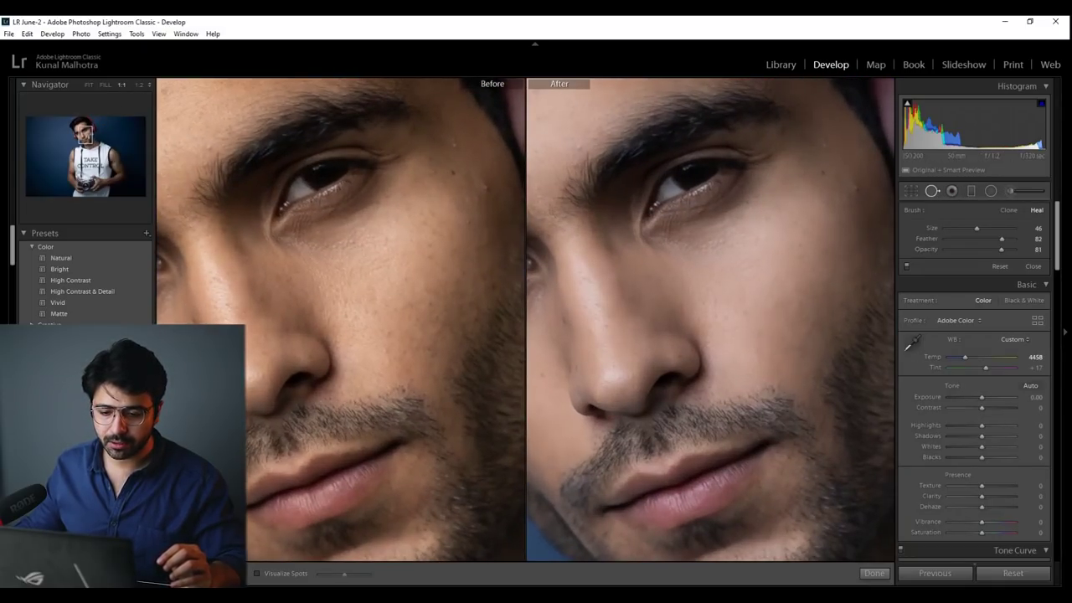
pyautogui.moveTo(84, 132); pyautogui.dragTo(87, 127)
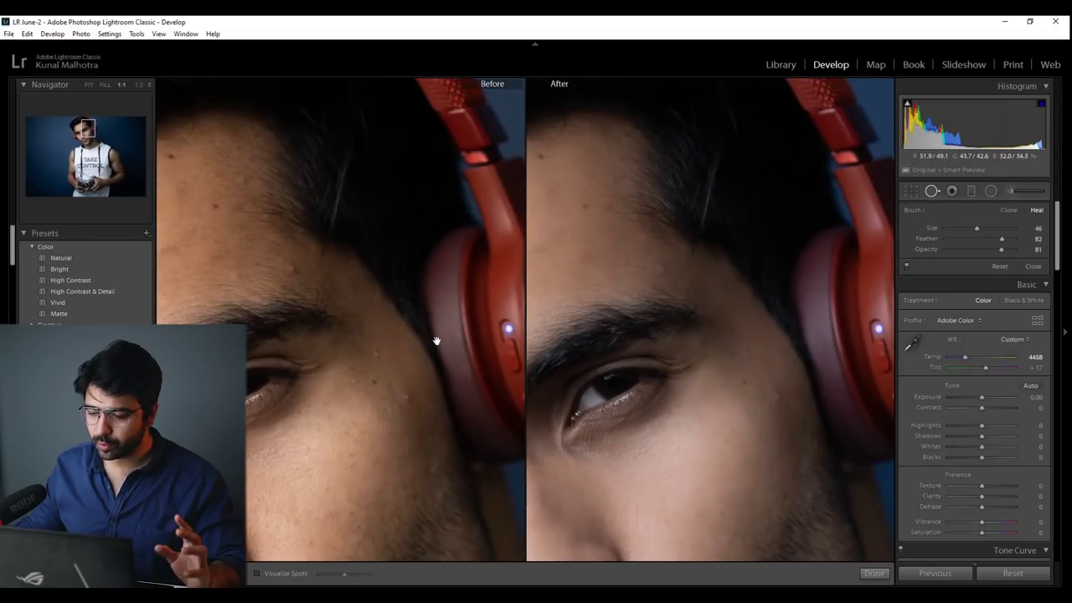
pyautogui.click(778, 399)
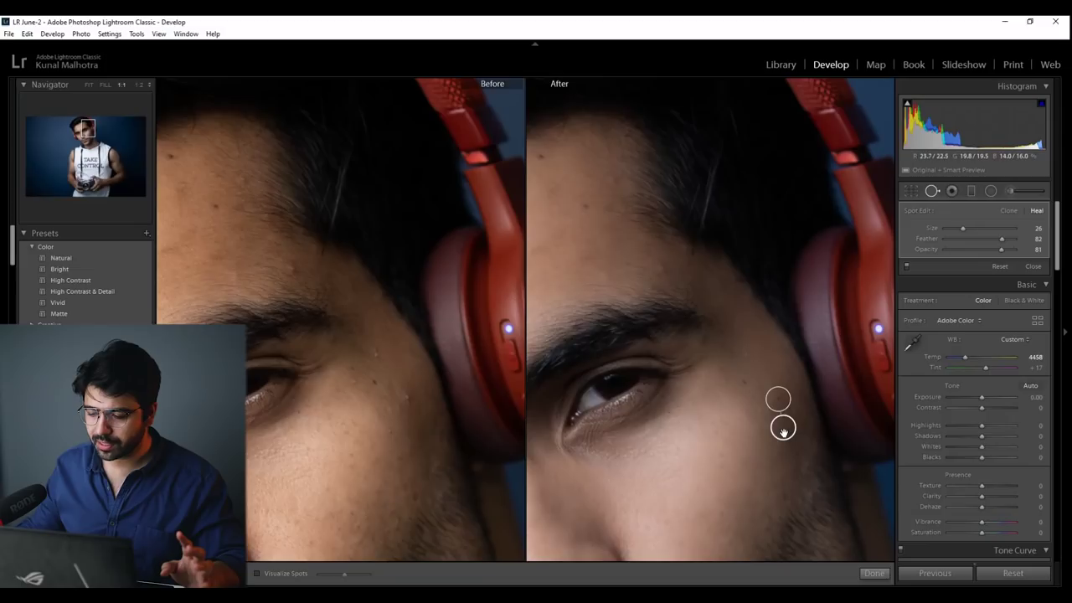
pyautogui.click(745, 383)
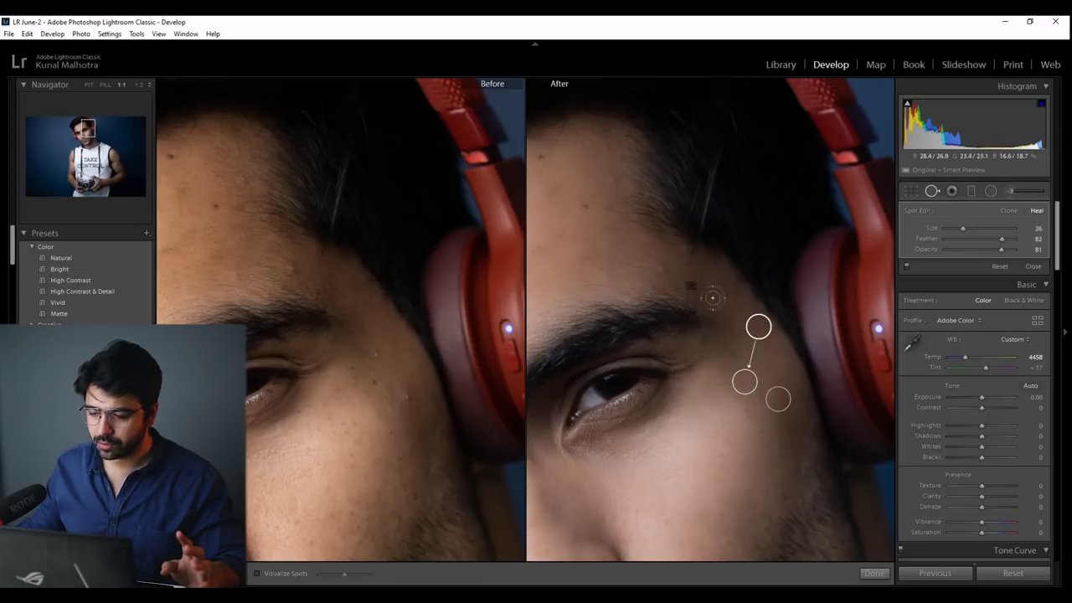
pyautogui.moveTo(413, 187); pyautogui.dragTo(483, 257)
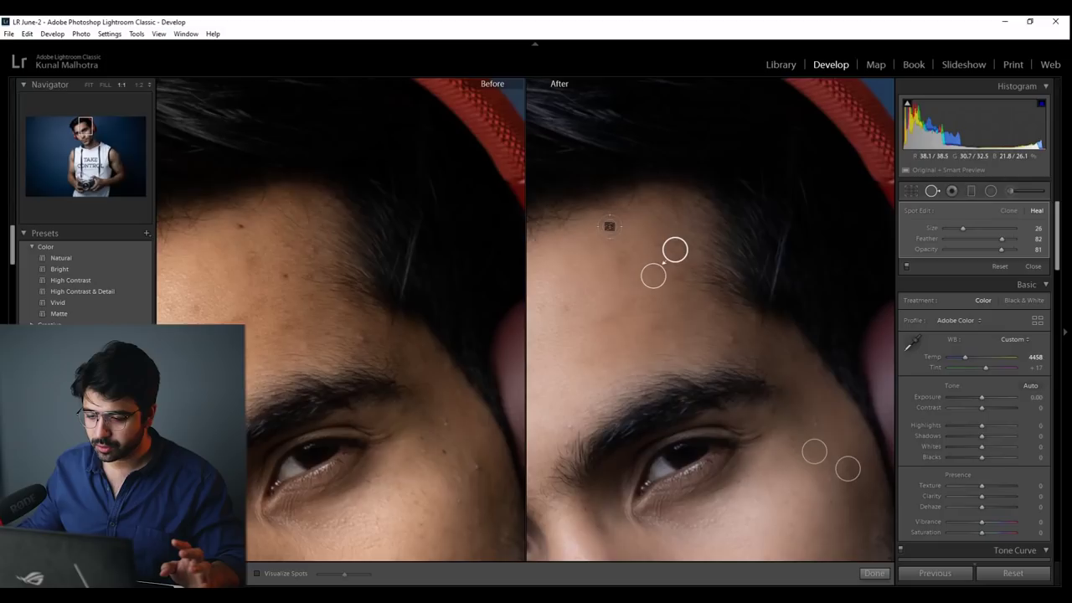
pyautogui.click(874, 574)
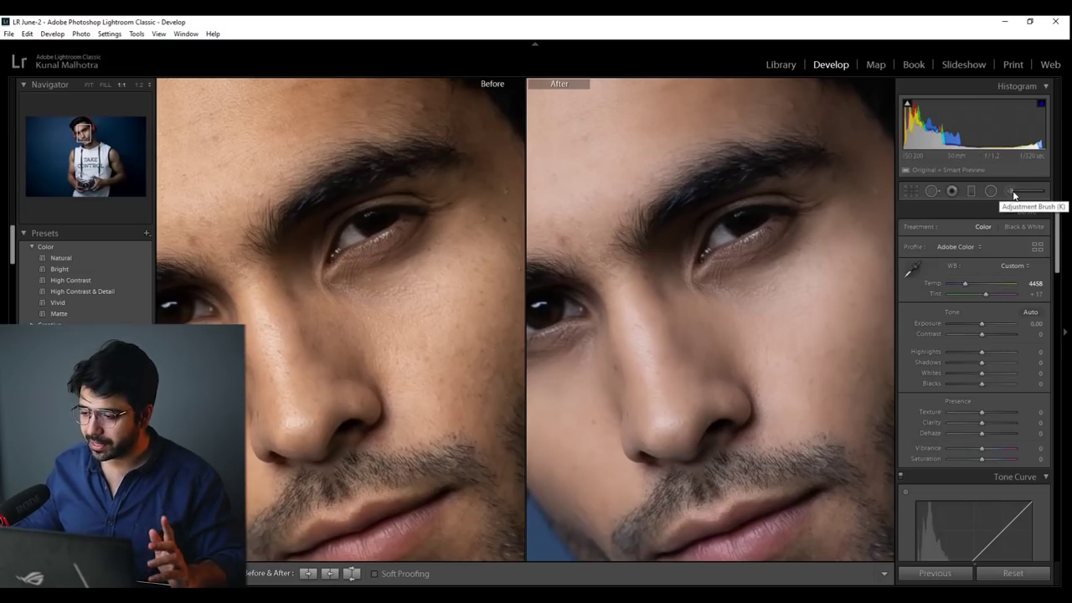
# Step: Paint a second brush mask over the eyebrow, eye, lips and chin, then hide the overlay
pyautogui.click(1011, 191)
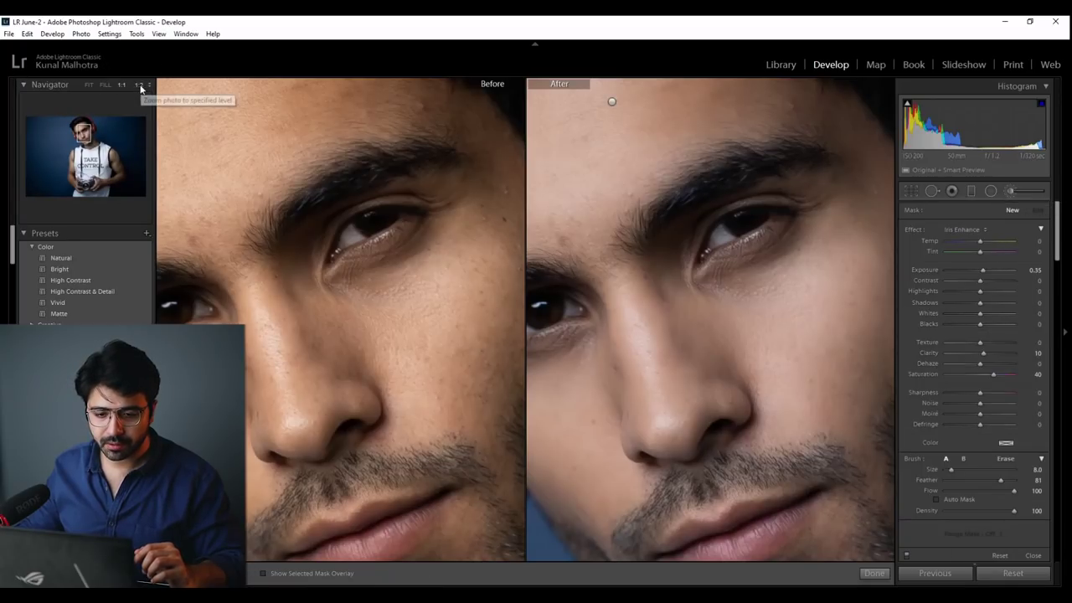
pyautogui.click(140, 85)
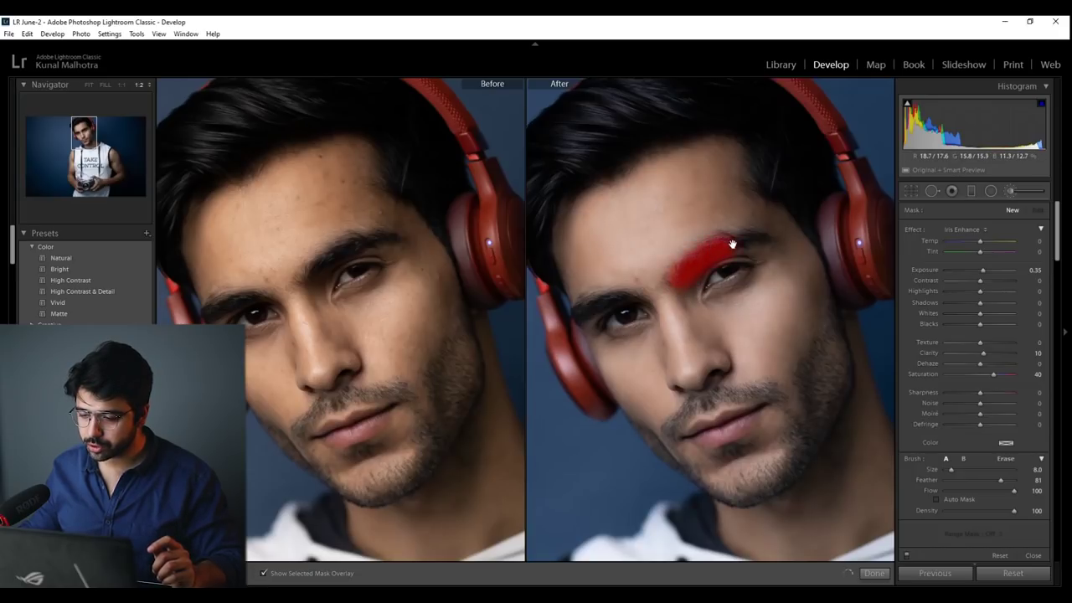
pyautogui.moveTo(713, 296); pyautogui.dragTo(754, 268)
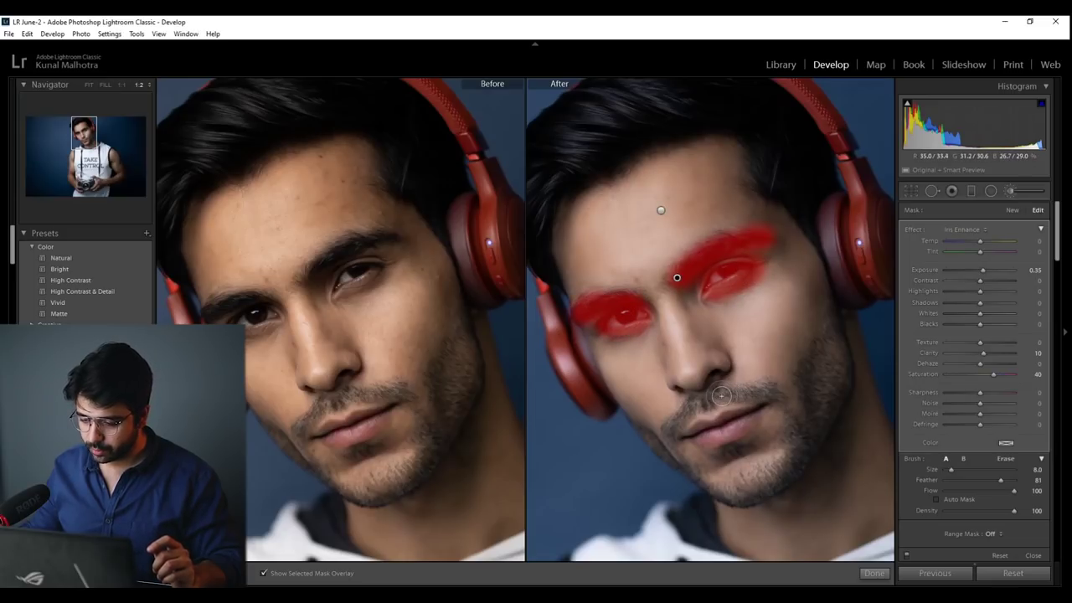
pyautogui.moveTo(687, 417); pyautogui.dragTo(673, 430)
pyautogui.press('alt')
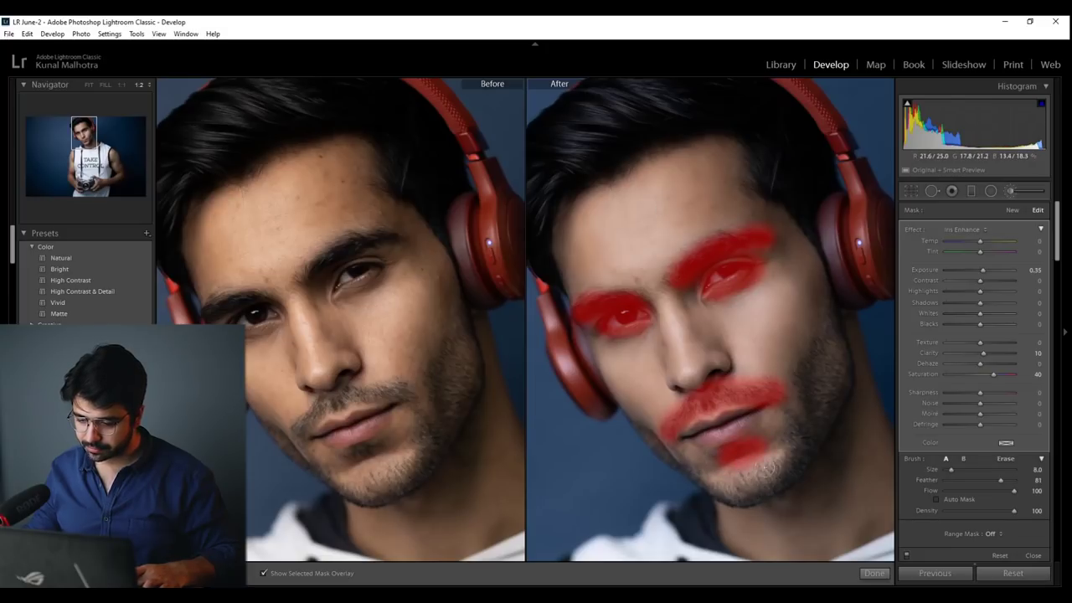
pyautogui.moveTo(783, 462); pyautogui.dragTo(771, 471)
pyautogui.press('o')
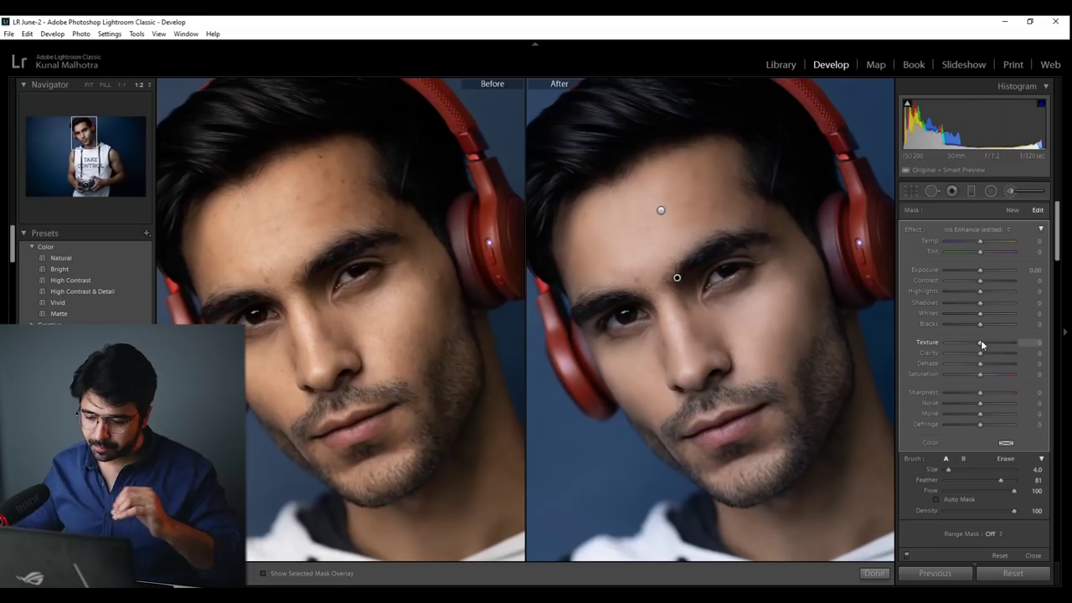
# Step: At 1:1, set the beard mask's Texture to about 42, resetting Sharpness and Clarity to zero
pyautogui.click(123, 85)
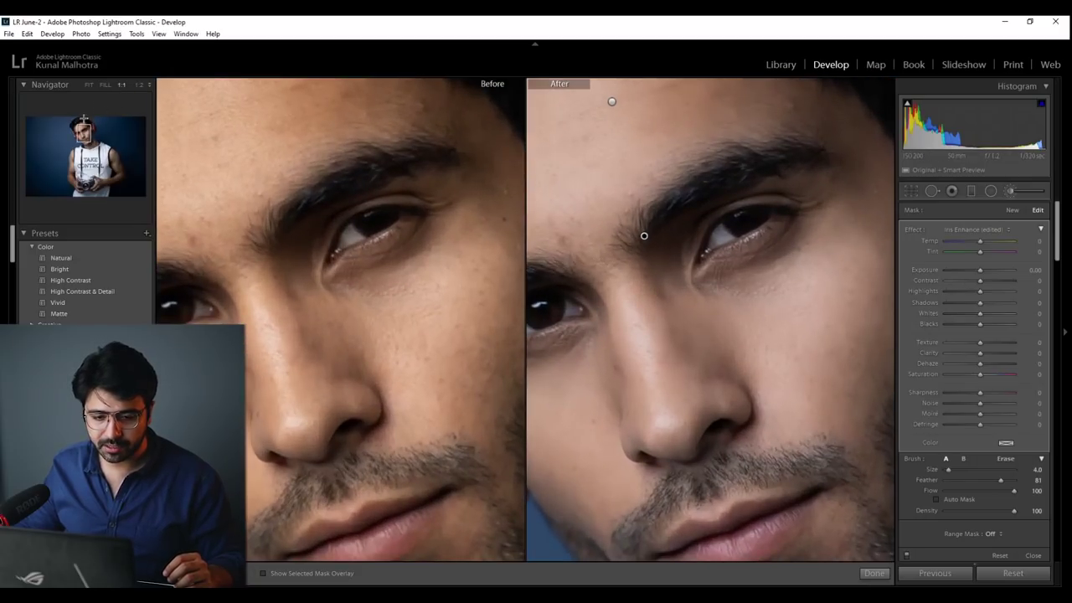
pyautogui.scroll(-3, 580, 172)
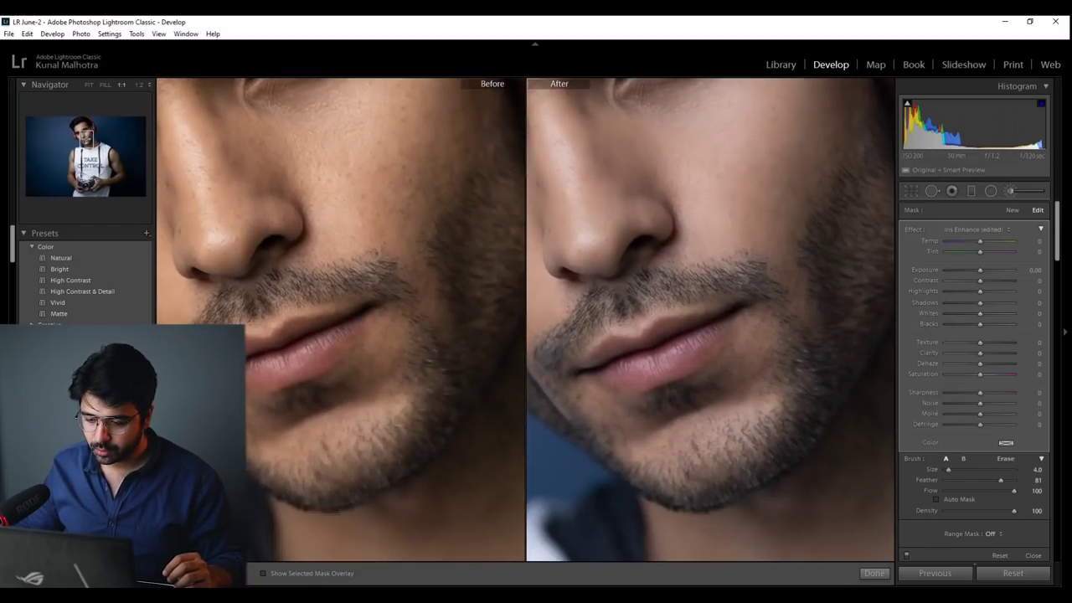
pyautogui.scroll(3, 546, 137)
pyautogui.scroll(-3, 546, 136)
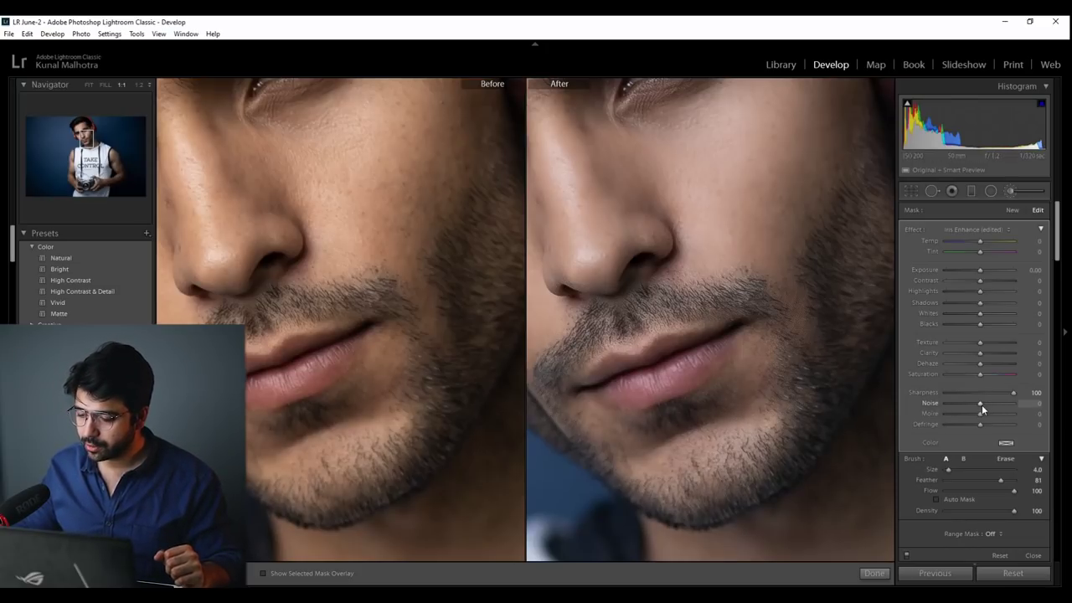
pyautogui.doubleClick(930, 393)
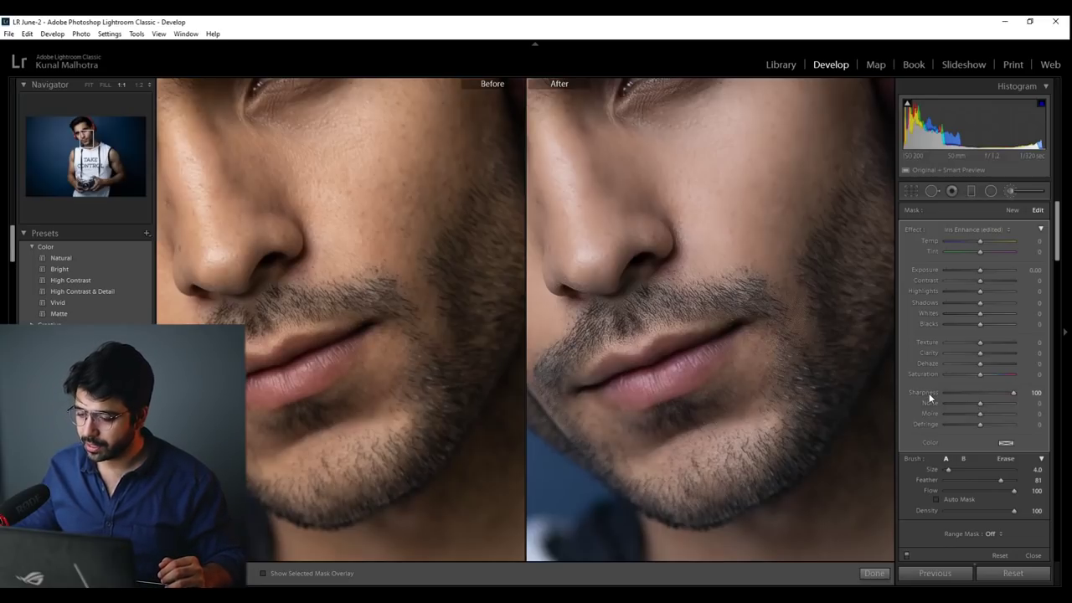
pyautogui.moveTo(1014, 343); pyautogui.dragTo(992, 344)
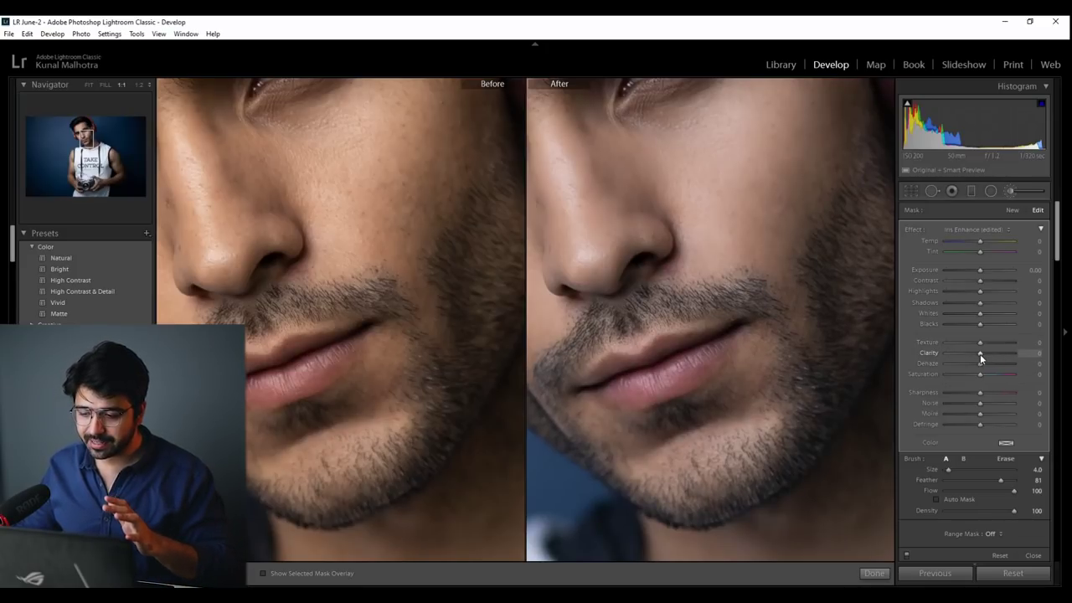
pyautogui.moveTo(980, 354); pyautogui.dragTo(999, 354)
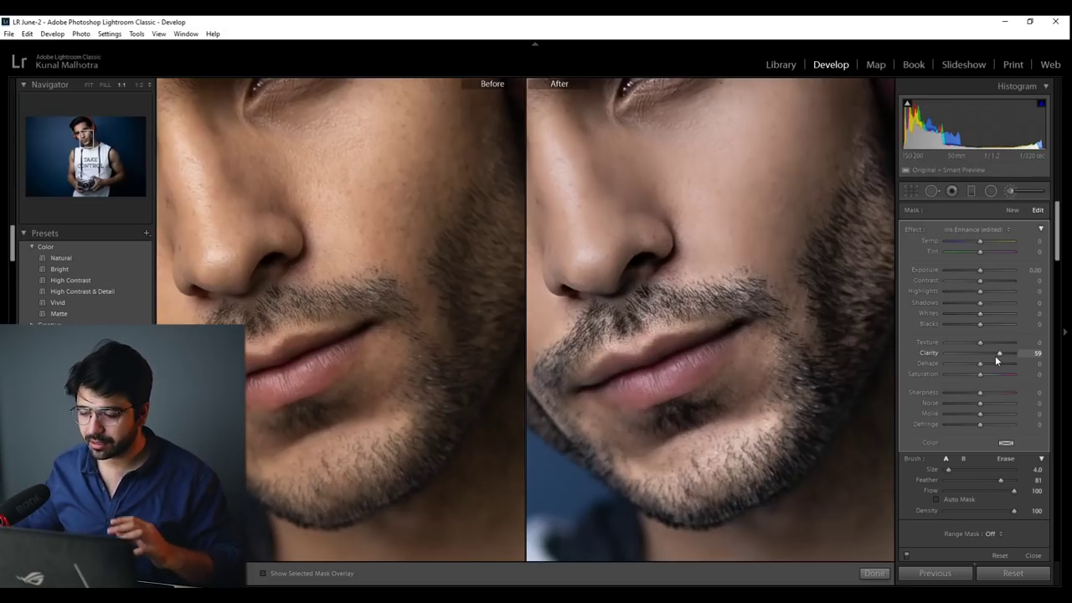
pyautogui.doubleClick(930, 353)
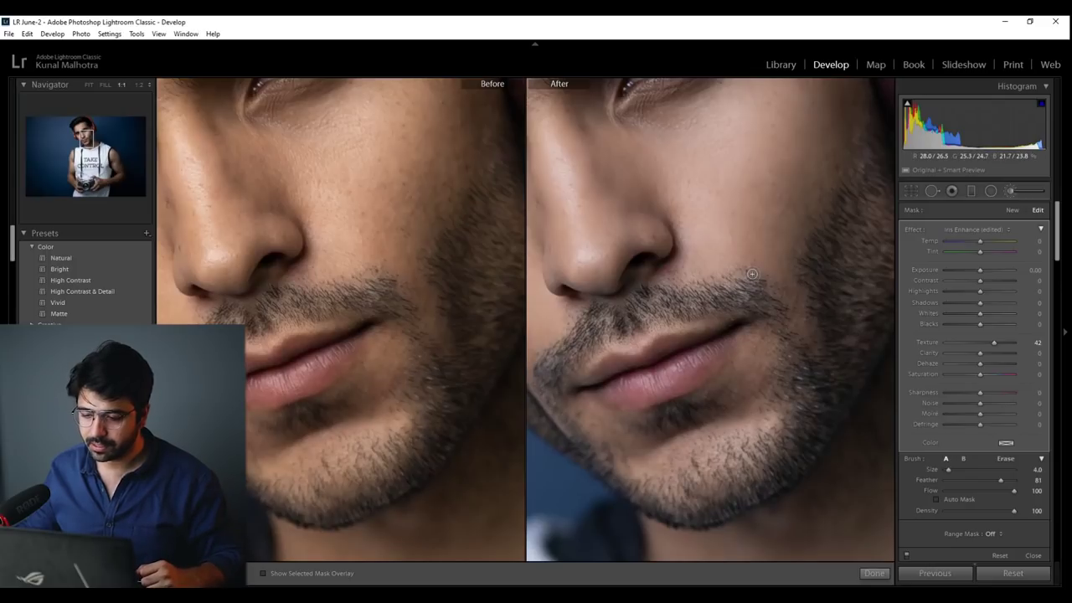
pyautogui.click(139, 85)
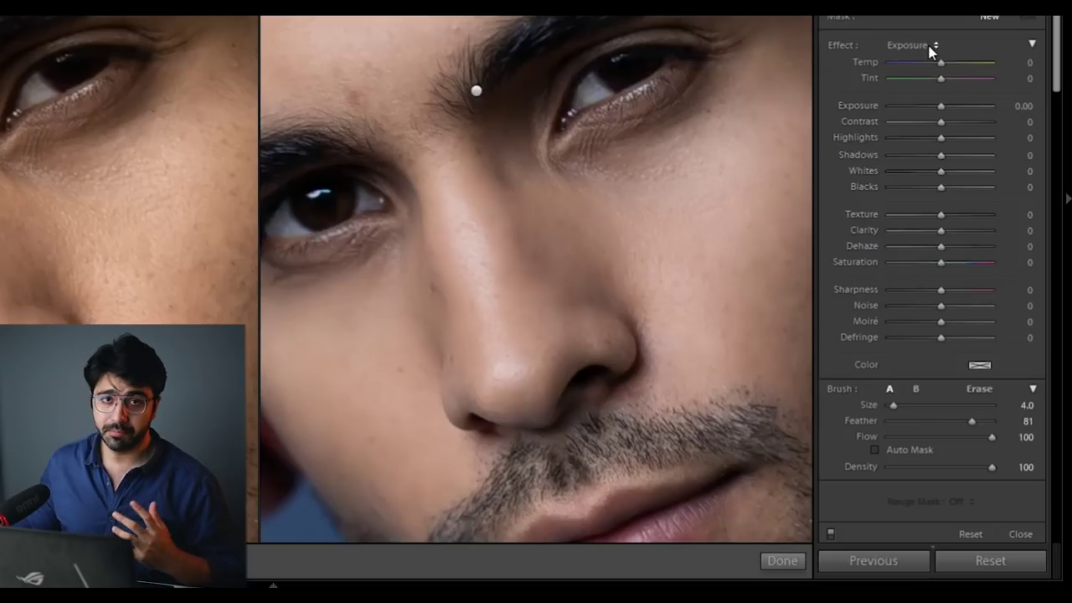
# Step: Apply the Iris Enhance brush preset with Saturation reset and paint it onto the right iris
pyautogui.click(933, 44)
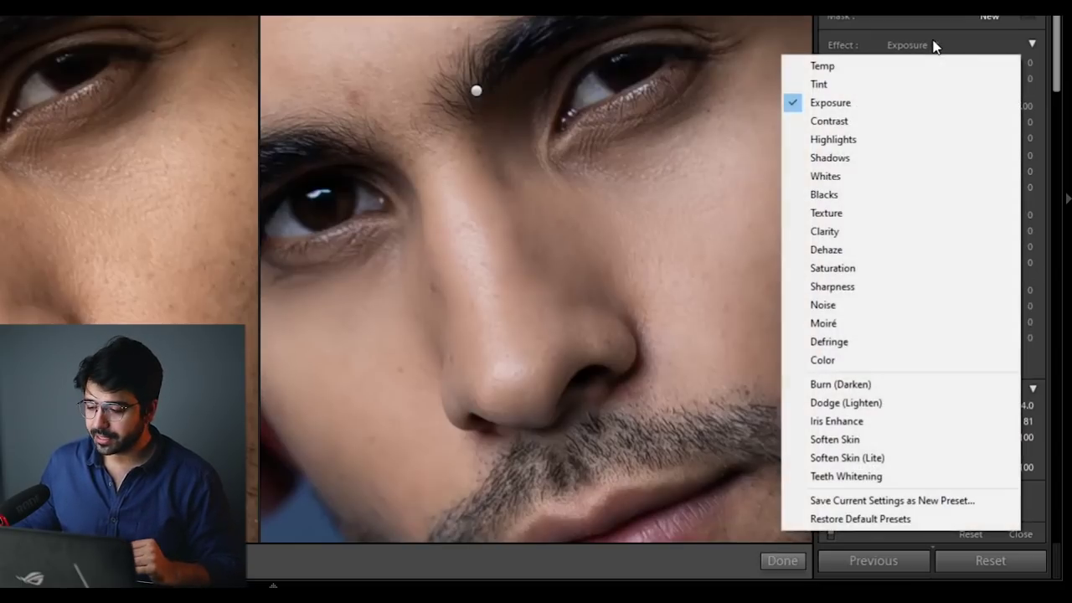
pyautogui.click(890, 428)
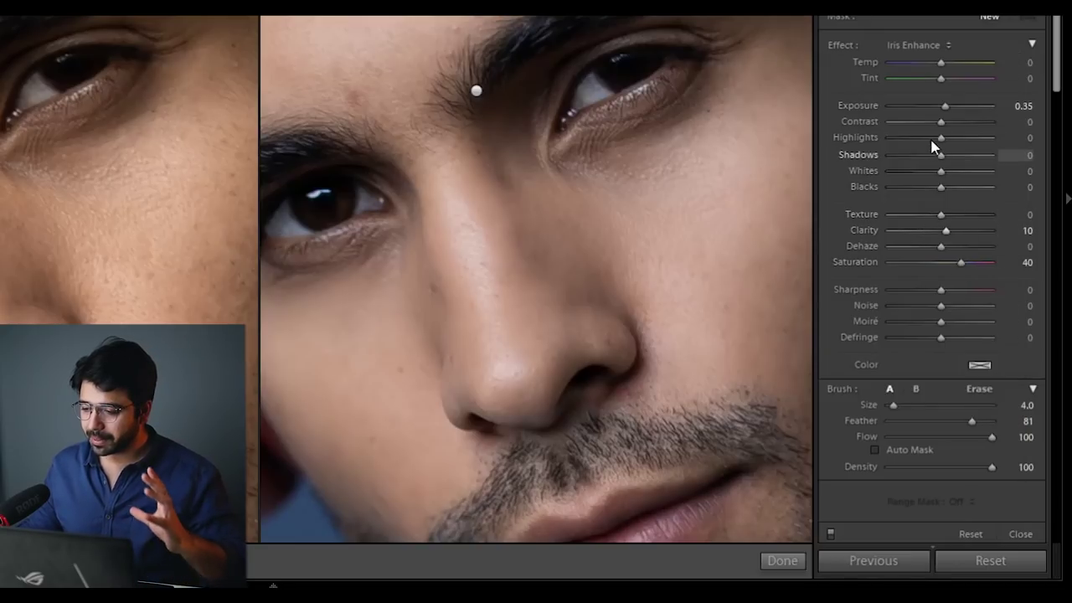
pyautogui.doubleClick(865, 264)
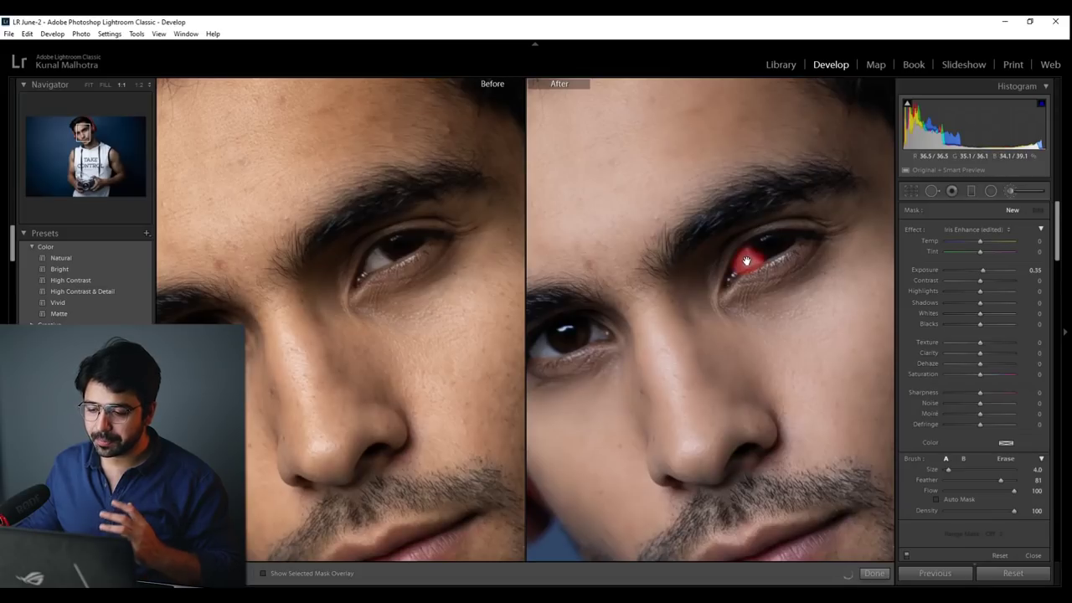
pyautogui.click(607, 329)
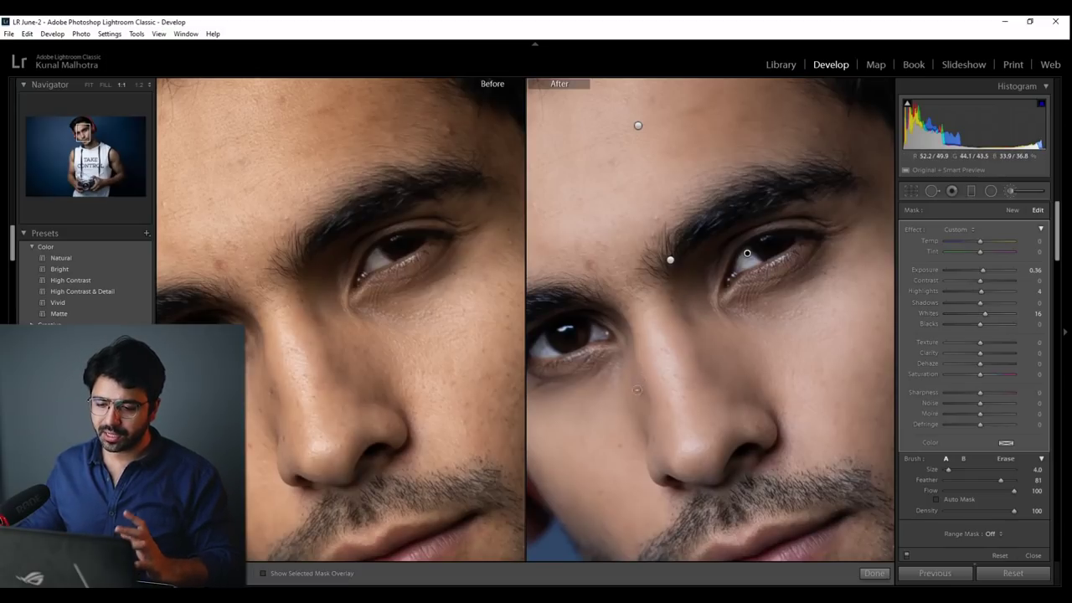
# Step: Close the iris brush, reposition the portrait, and begin a fresh brush adjustment
pyautogui.press('k')
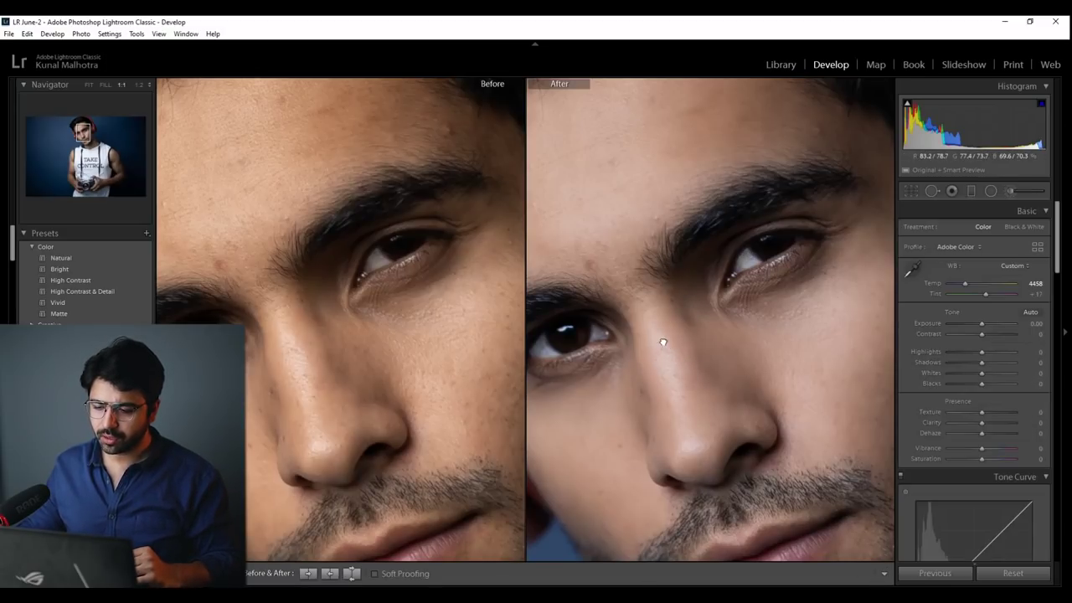
pyautogui.moveTo(661, 337); pyautogui.dragTo(692, 313)
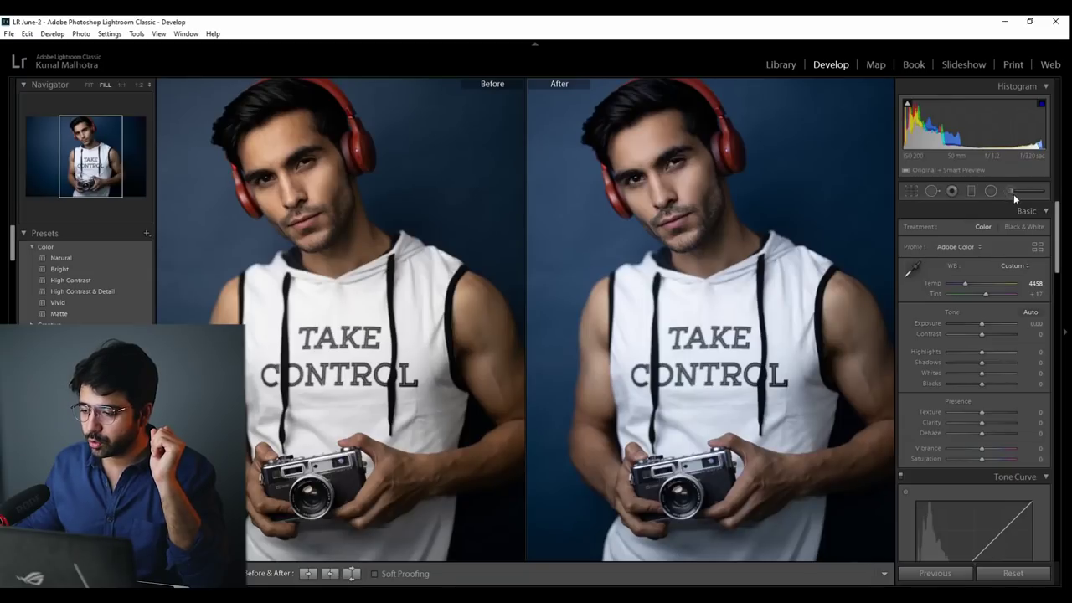
pyautogui.click(1011, 191)
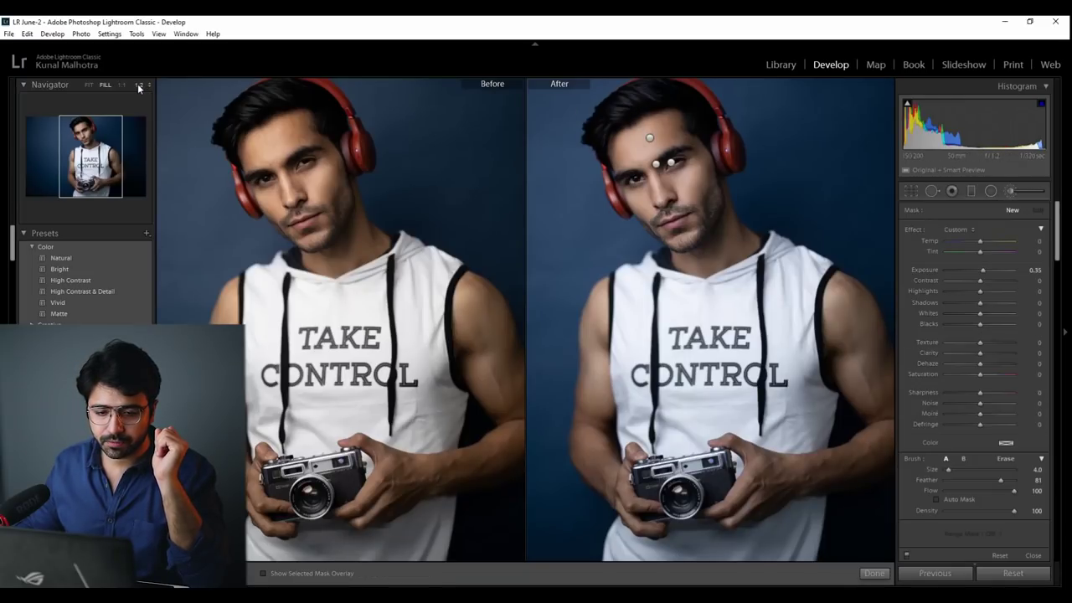
# Step: Paint a brush mask over the hair from temple to crown and raise its Texture to 45
pyautogui.click(139, 84)
pyautogui.moveTo(86, 157); pyautogui.dragTo(82, 130)
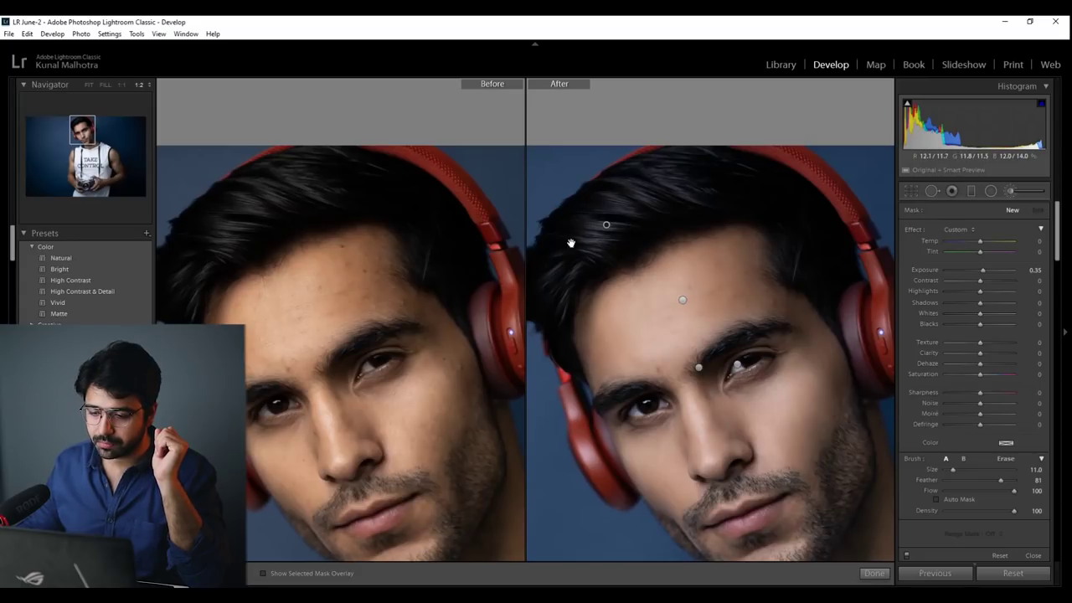
pyautogui.moveTo(552, 295); pyautogui.dragTo(696, 173)
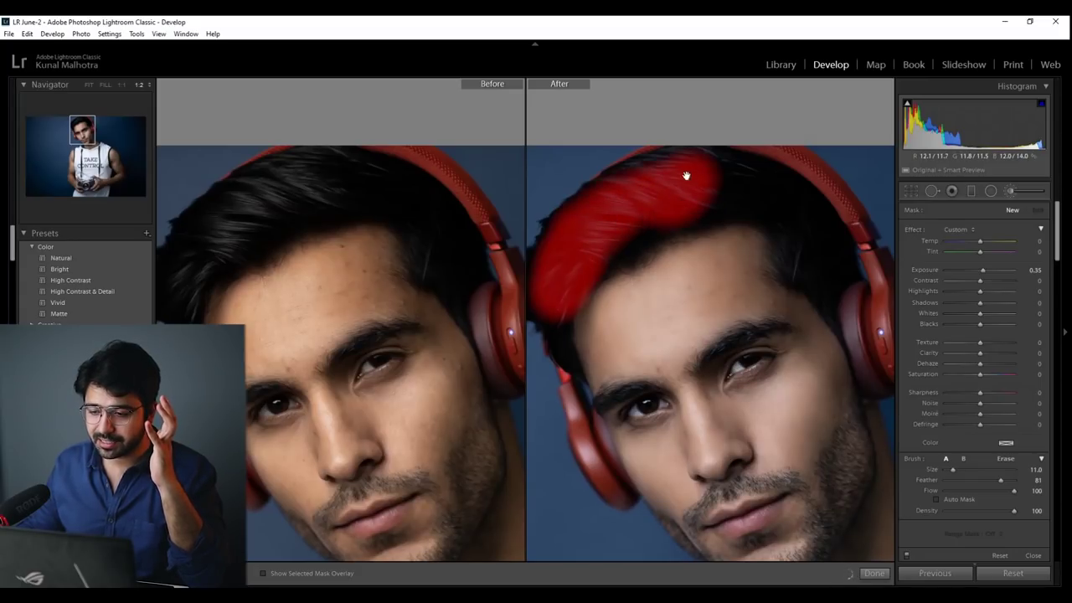
pyautogui.moveTo(707, 192); pyautogui.dragTo(817, 251)
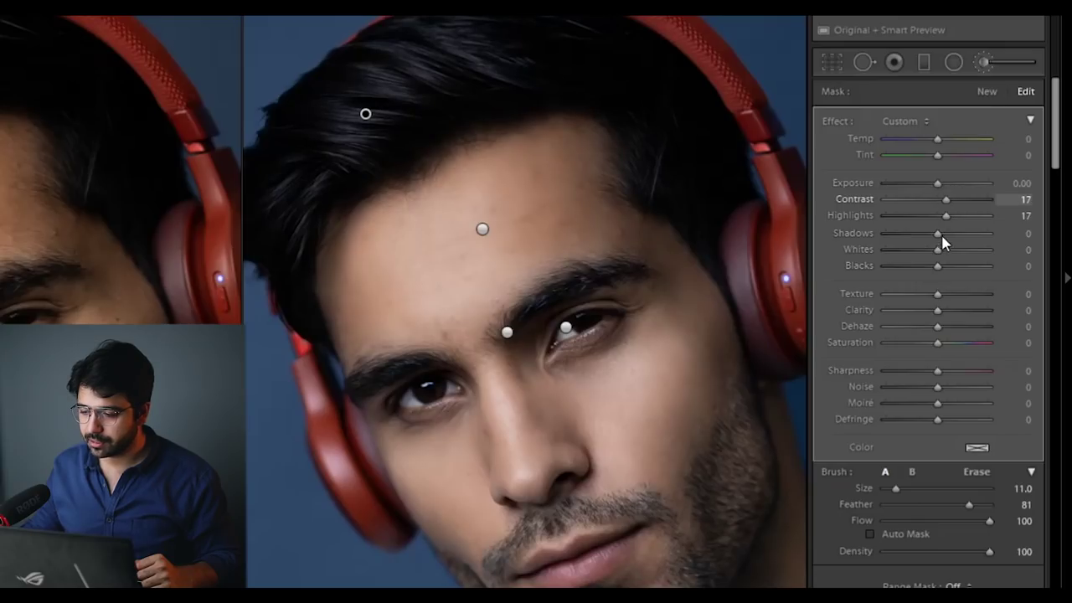
pyautogui.click(960, 295)
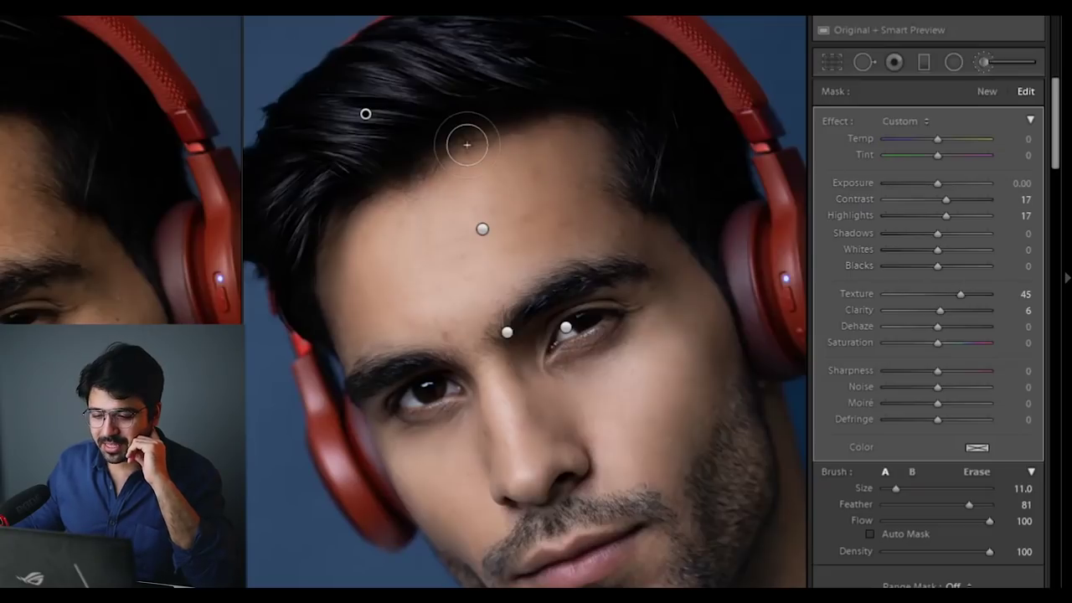
# Step: Remove the red tint from the hair mask and close the brush
pyautogui.click(982, 450)
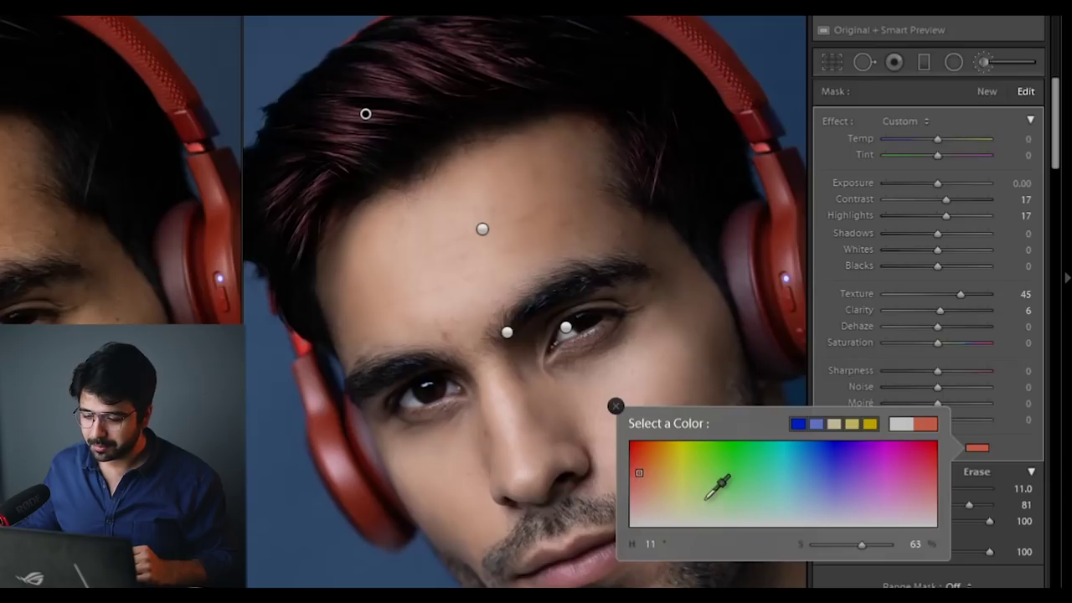
pyautogui.moveTo(708, 495); pyautogui.dragTo(702, 554)
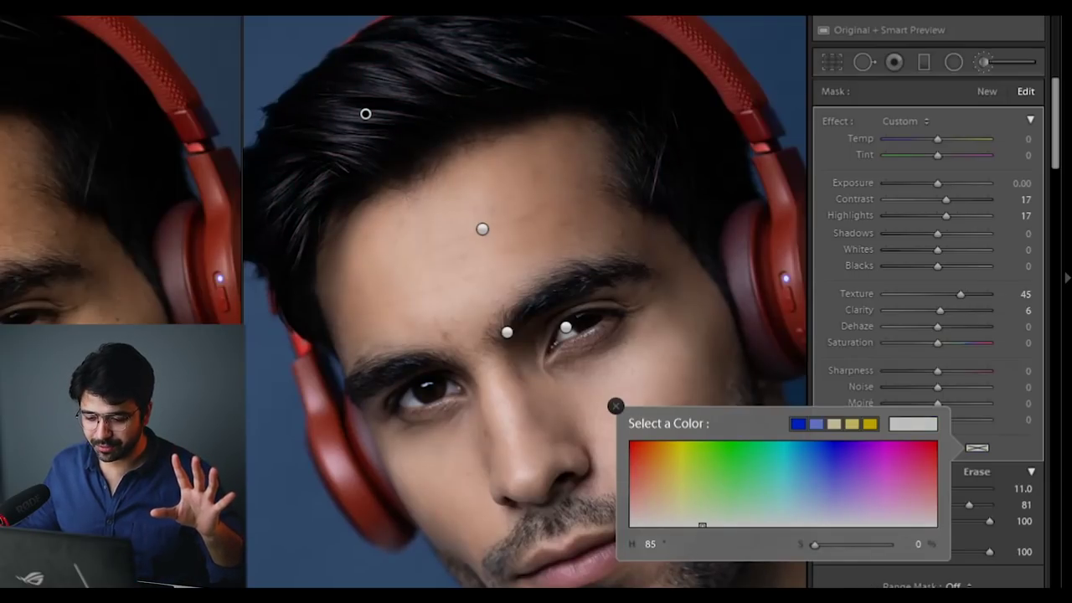
pyautogui.press('k')
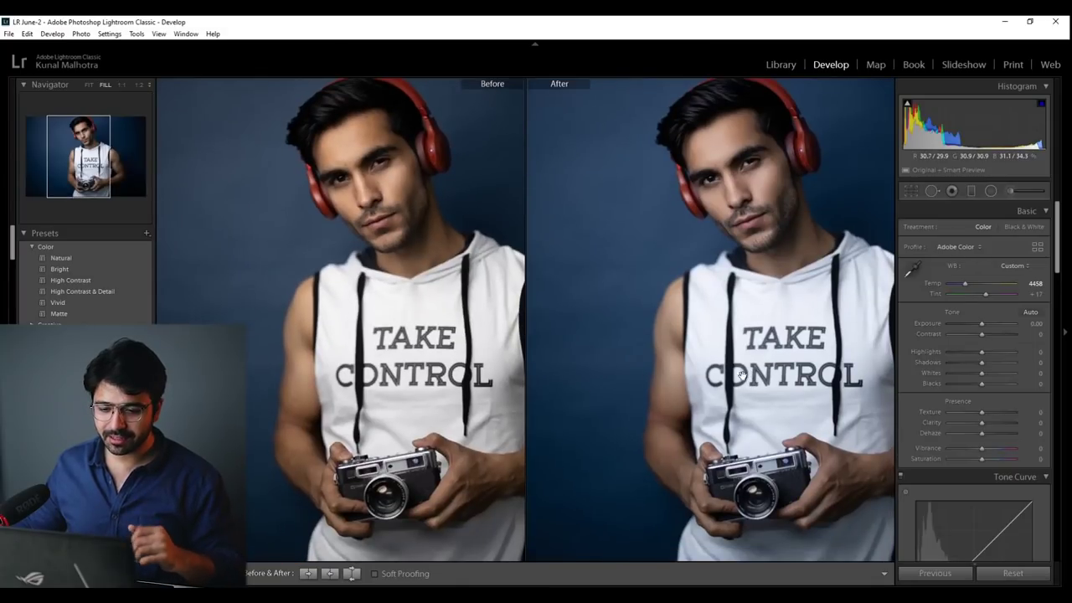
# Step: Brush a new mask over the right shoulder and reset its Exposure to 0
pyautogui.moveTo(741, 374); pyautogui.dragTo(654, 375)
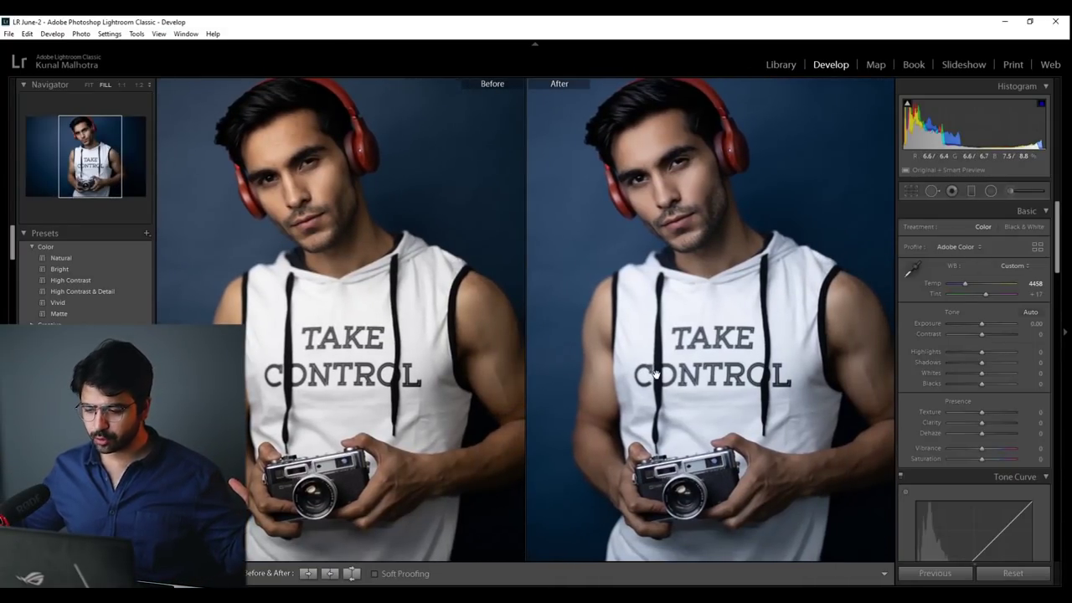
pyautogui.moveTo(731, 360); pyautogui.dragTo(698, 374)
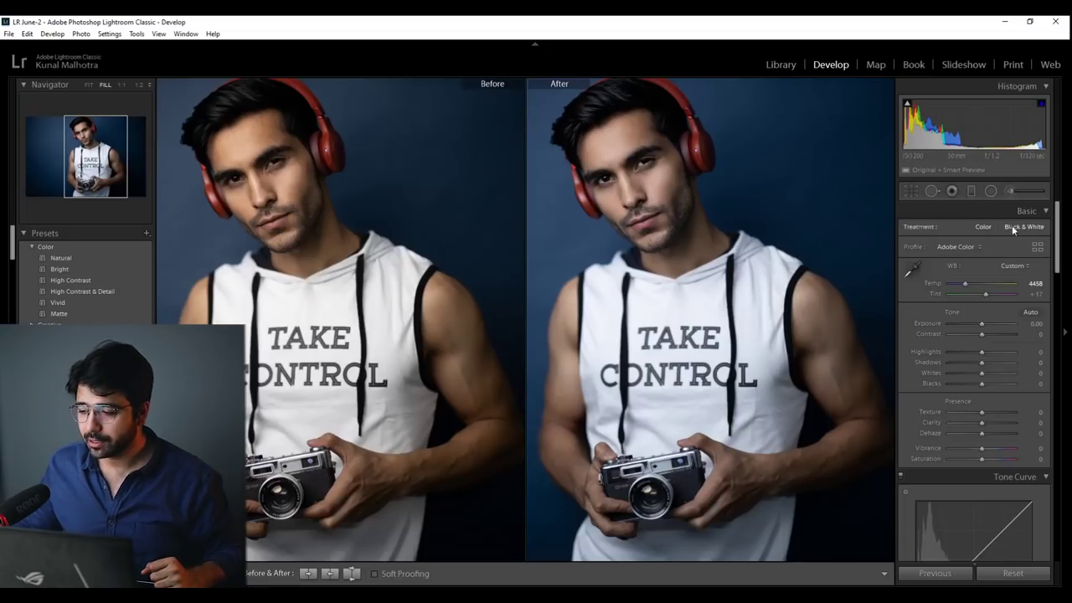
pyautogui.click(1010, 191)
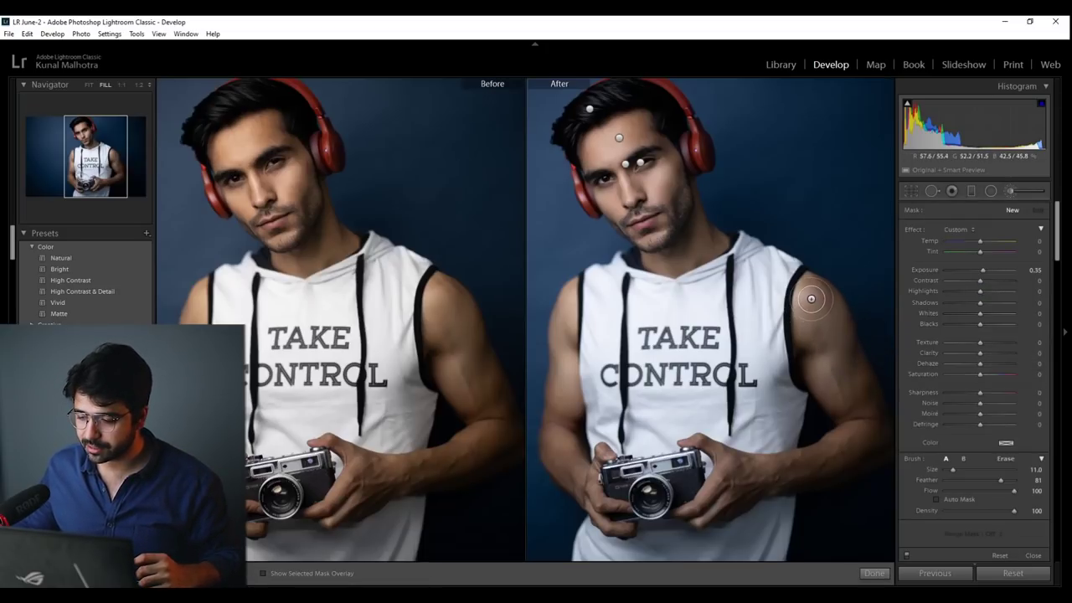
pyautogui.moveTo(821, 334); pyautogui.dragTo(826, 373)
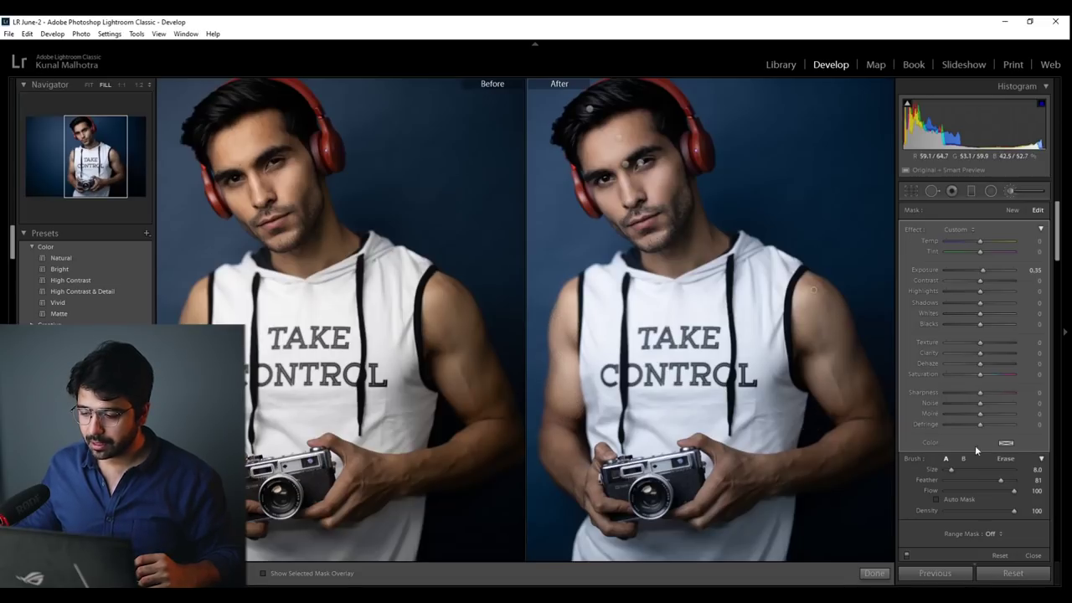
pyautogui.doubleClick(926, 272)
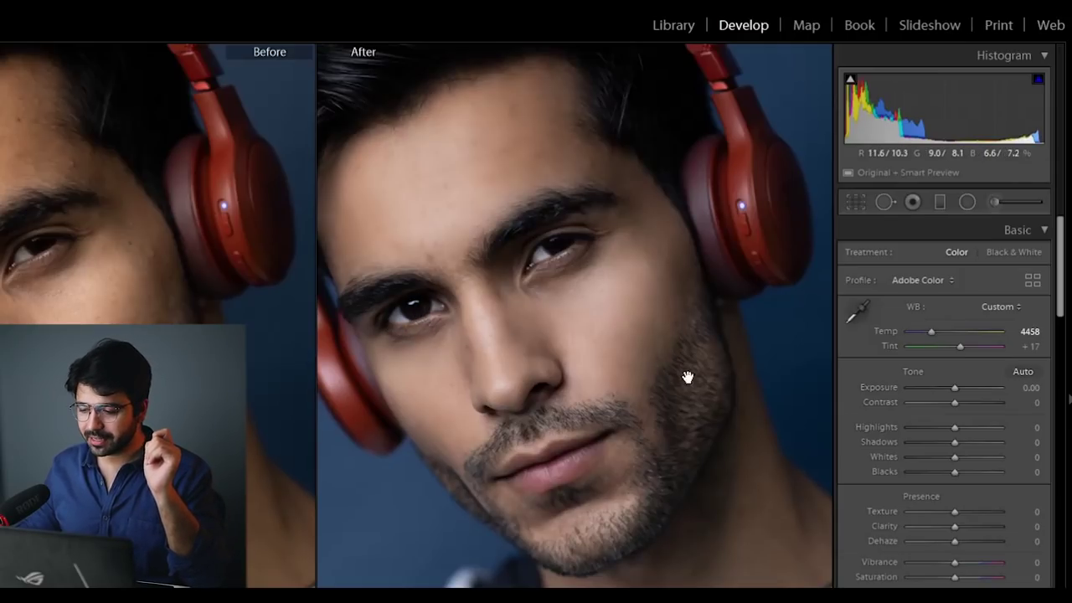
# Step: In HSL Luminance, raise Orange to +13 and lower Yellow to −6
pyautogui.scroll(-5, 1069, 335)
pyautogui.moveTo(1070, 335); pyautogui.dragTo(1070, 400)
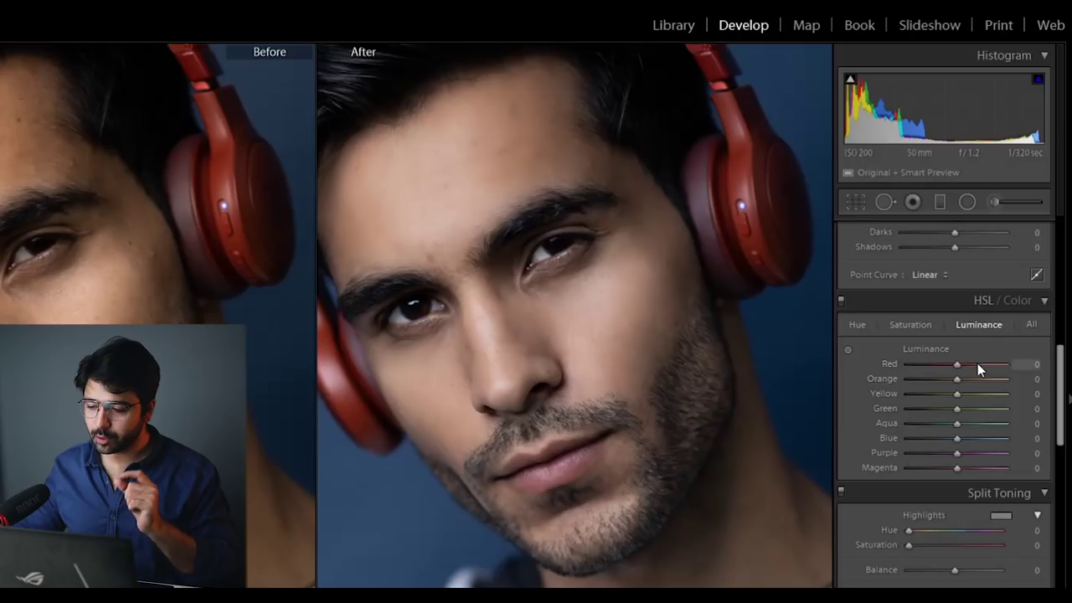
pyautogui.moveTo(966, 379)
pyautogui.mouseDown()
pyautogui.moveTo(953, 378)
pyautogui.moveTo(977, 380)
pyautogui.moveTo(944, 382)
pyautogui.moveTo(957, 385)
pyautogui.mouseUp()
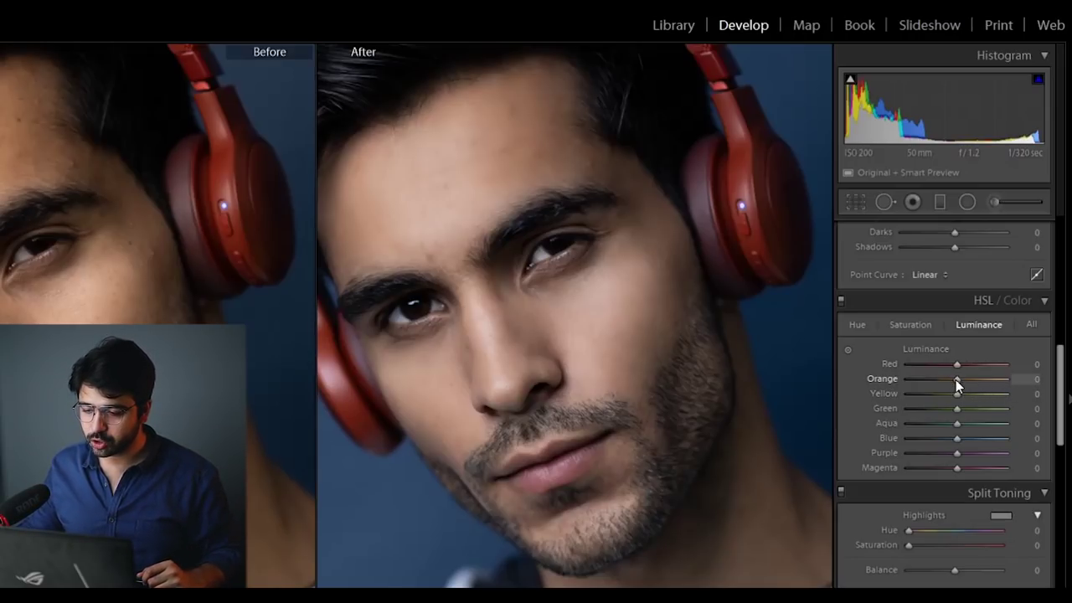
pyautogui.moveTo(956, 379); pyautogui.dragTo(960, 380)
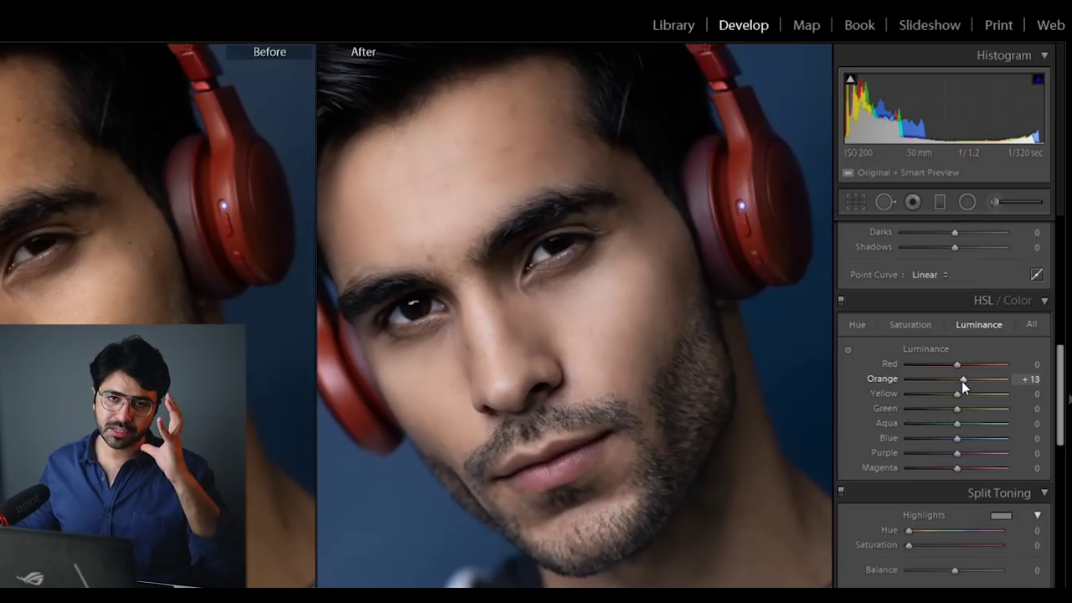
pyautogui.moveTo(957, 394)
pyautogui.mouseDown()
pyautogui.moveTo(947, 394)
pyautogui.moveTo(980, 395)
pyautogui.moveTo(957, 394)
pyautogui.moveTo(939, 366)
pyautogui.moveTo(955, 365)
pyautogui.mouseUp()
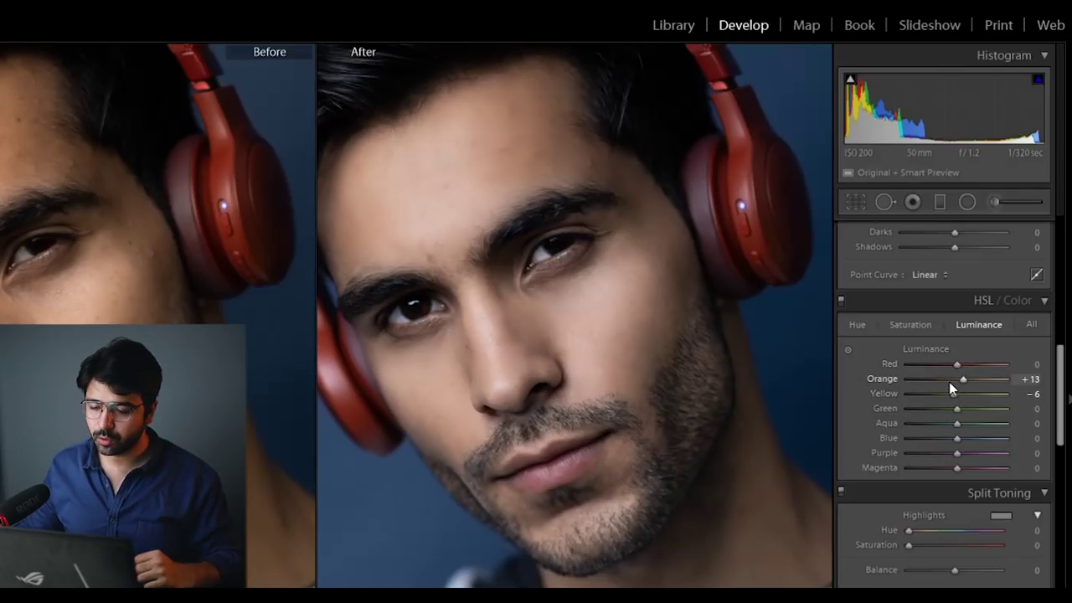
# Step: Boost Red saturation to about +27, leaving the other colours at 0
pyautogui.click(921, 324)
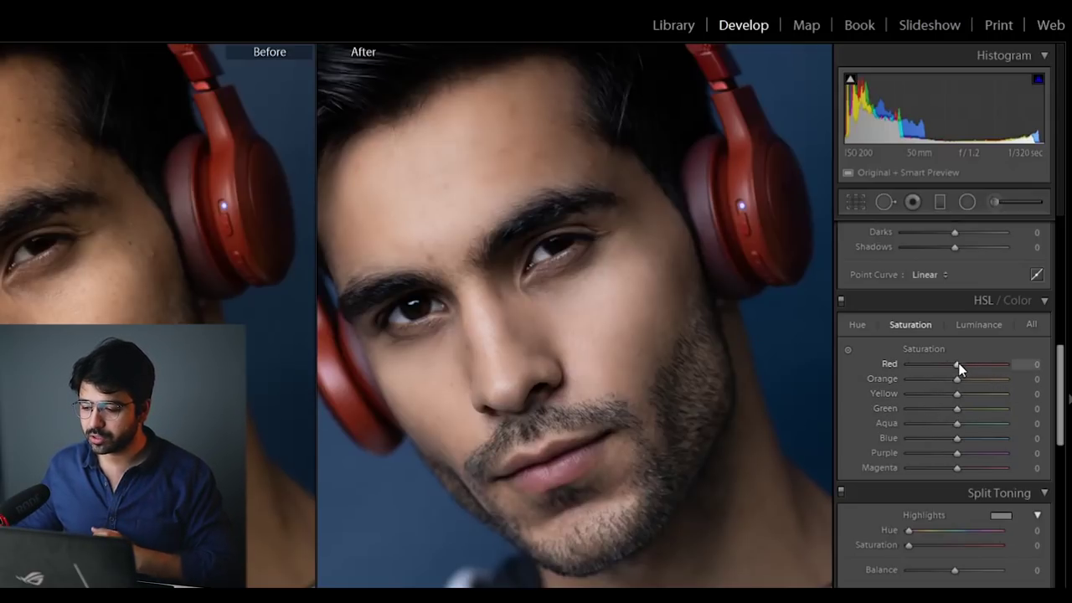
pyautogui.moveTo(958, 365)
pyautogui.mouseDown()
pyautogui.moveTo(969, 370)
pyautogui.moveTo(914, 367)
pyautogui.moveTo(969, 365)
pyautogui.mouseUp()
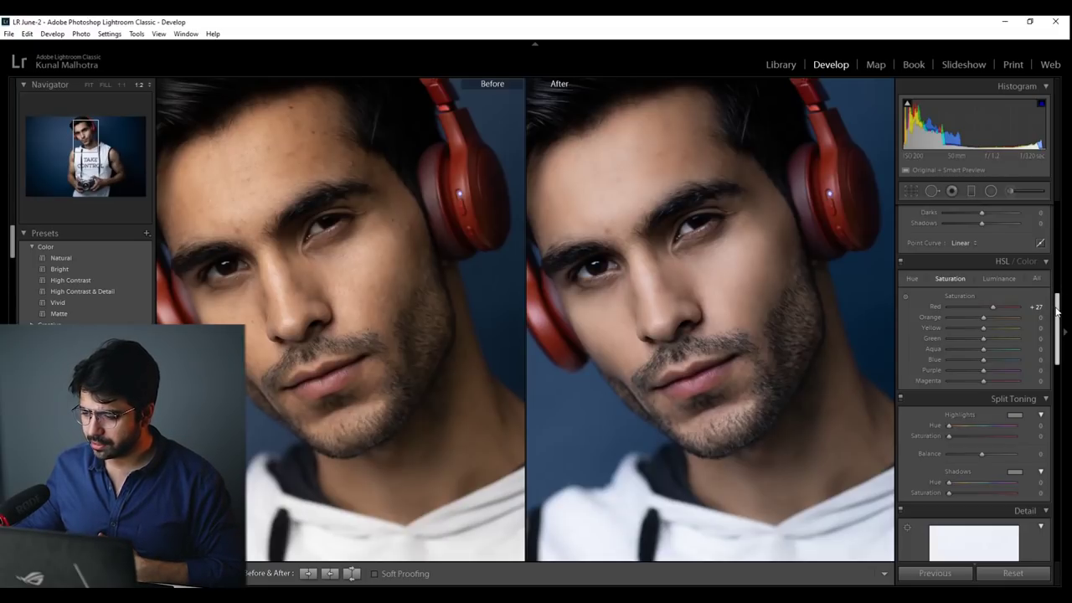
pyautogui.moveTo(1057, 311)
pyautogui.mouseDown()
pyautogui.moveTo(1057, 372)
pyautogui.moveTo(1045, 361)
pyautogui.mouseUp()
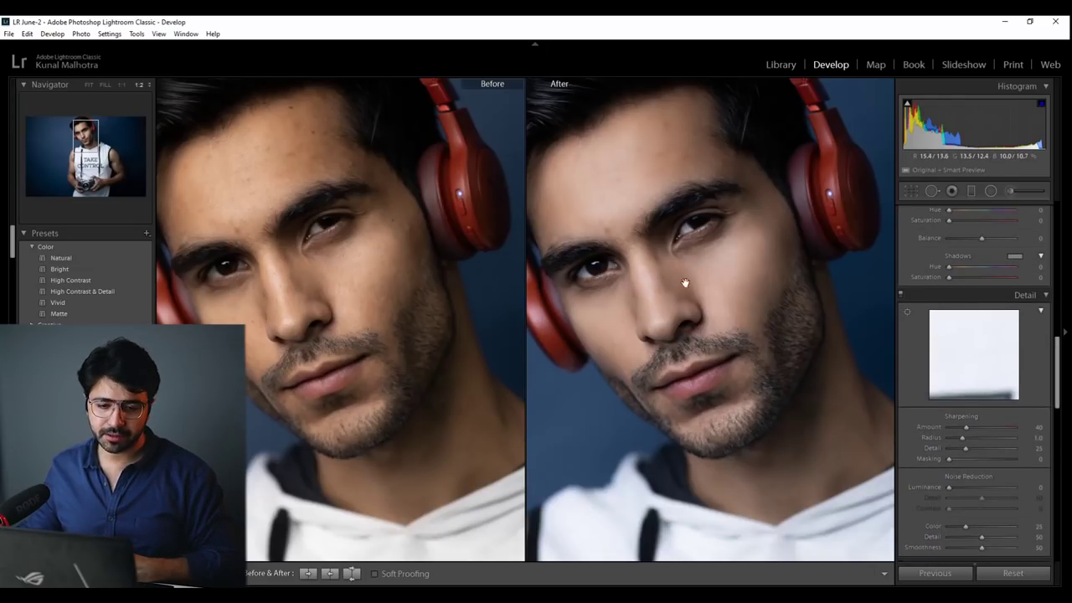
# Step: Fit the photo in view and give the highlights a warm tint, hue 43 and saturation 25
pyautogui.click(105, 84)
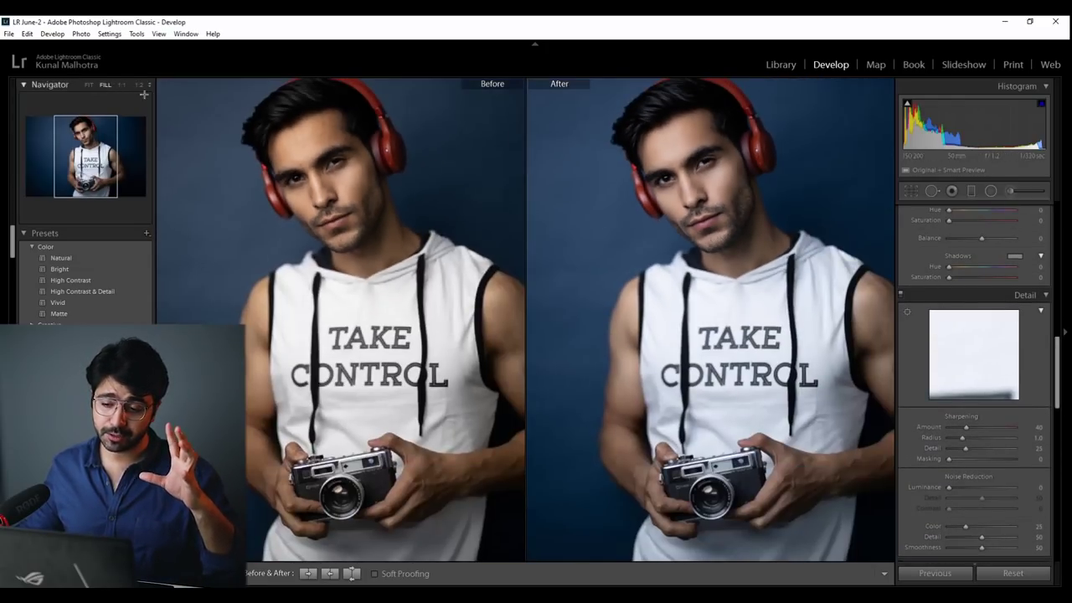
pyautogui.moveTo(630, 240); pyautogui.dragTo(595, 242)
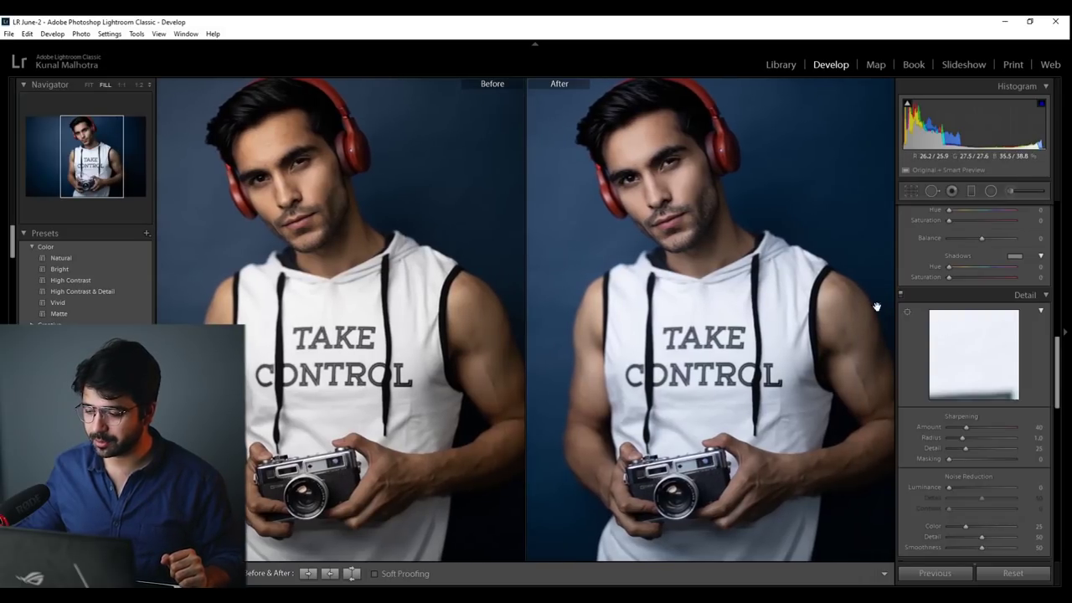
pyautogui.scroll(3, 1058, 354)
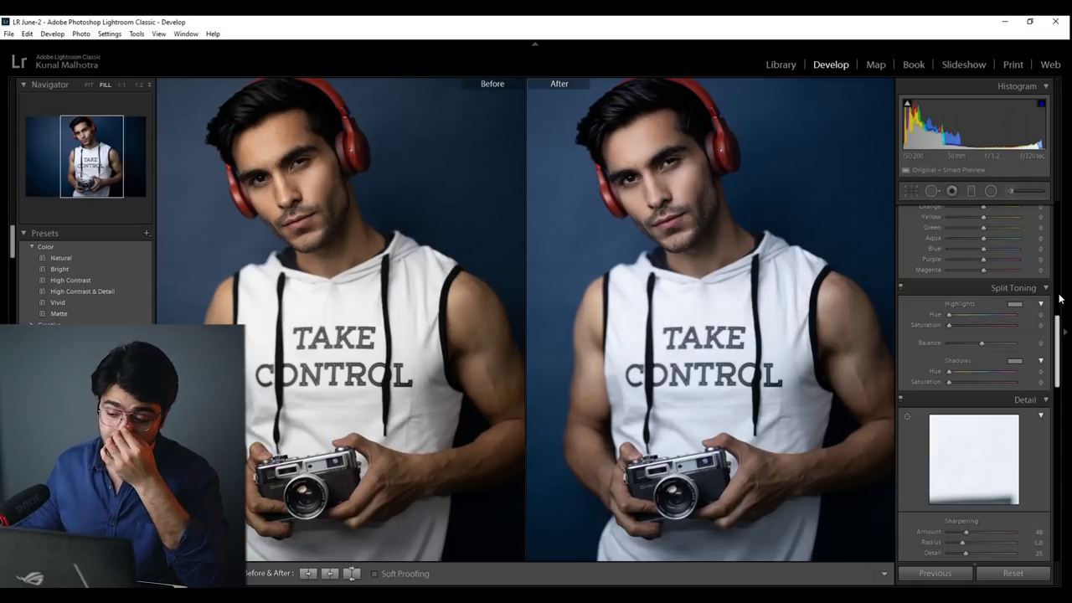
pyautogui.click(961, 326)
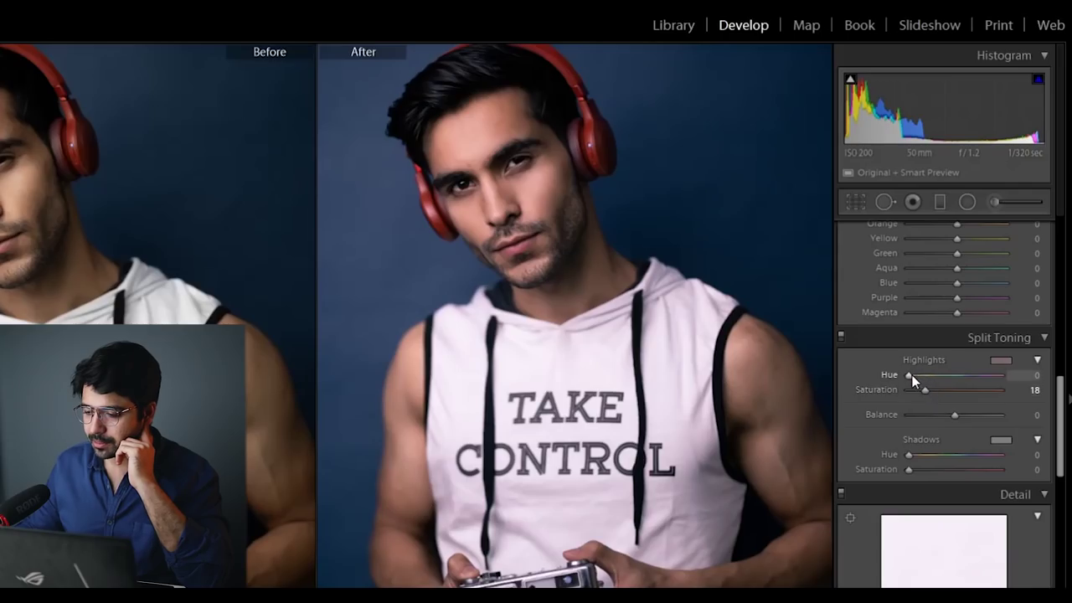
pyautogui.moveTo(926, 376); pyautogui.dragTo(922, 379)
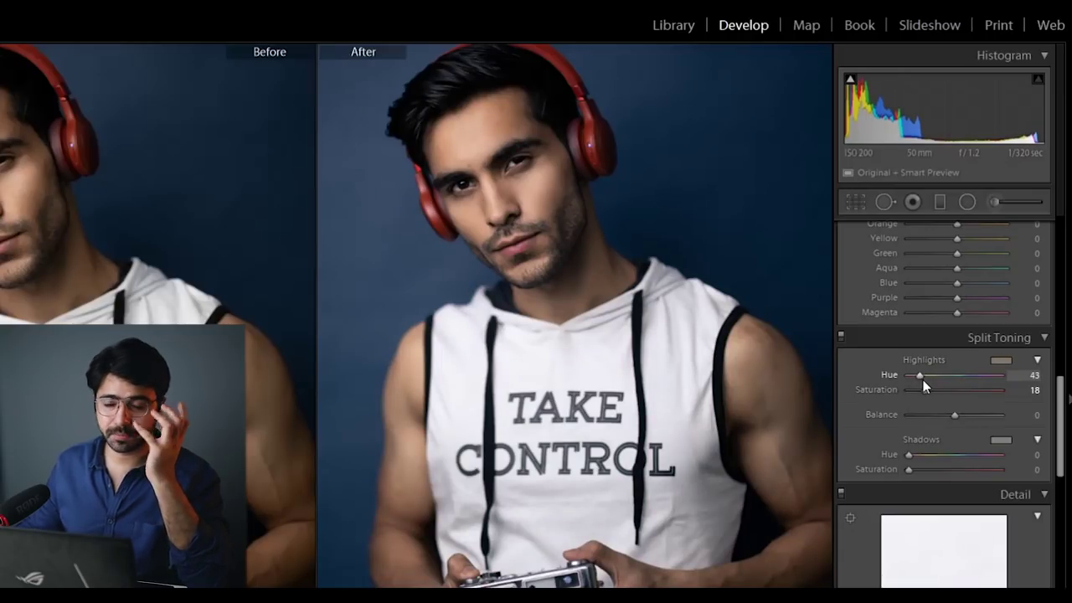
pyautogui.moveTo(927, 391); pyautogui.dragTo(932, 393)
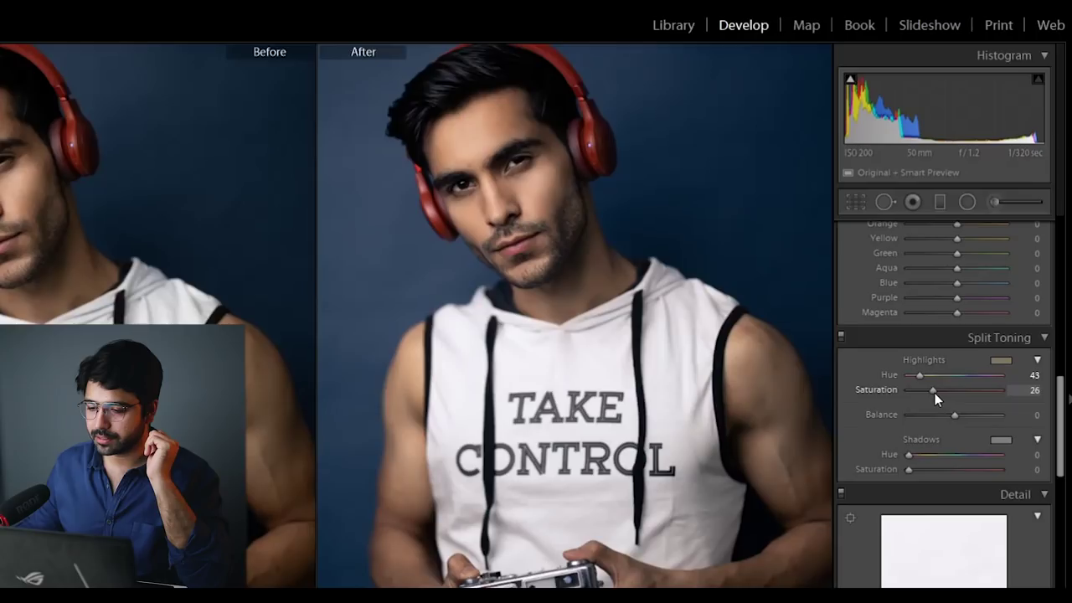
# Step: Tint shadows blue (hue 186, saturation 9), settle highlight hue at 46, balance +32
pyautogui.click(936, 468)
pyautogui.moveTo(937, 455)
pyautogui.mouseDown()
pyautogui.moveTo(973, 456)
pyautogui.moveTo(913, 471)
pyautogui.mouseUp()
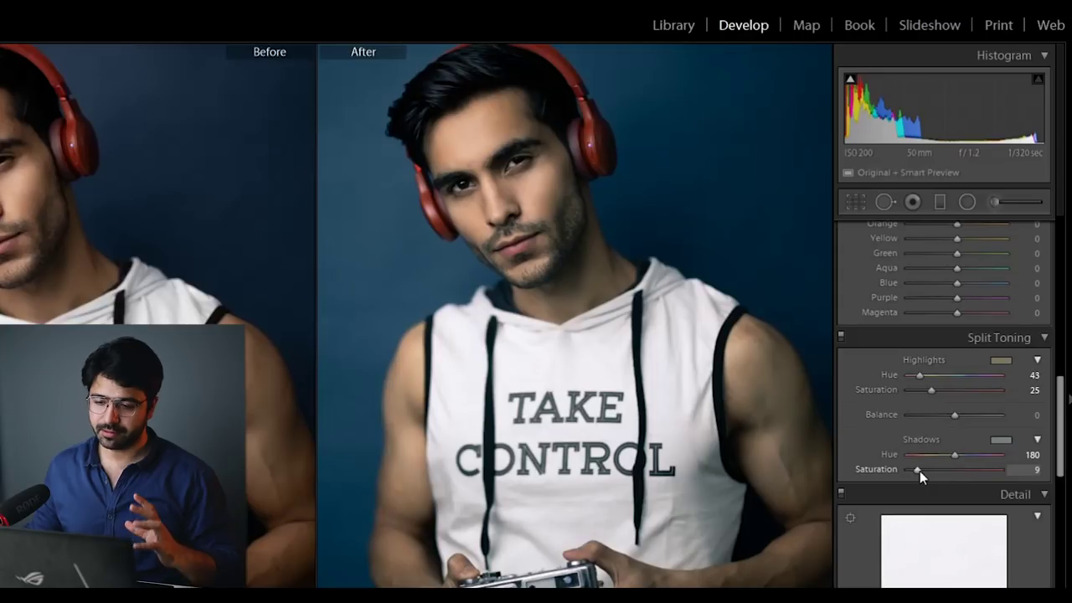
pyautogui.moveTo(955, 455); pyautogui.dragTo(959, 456)
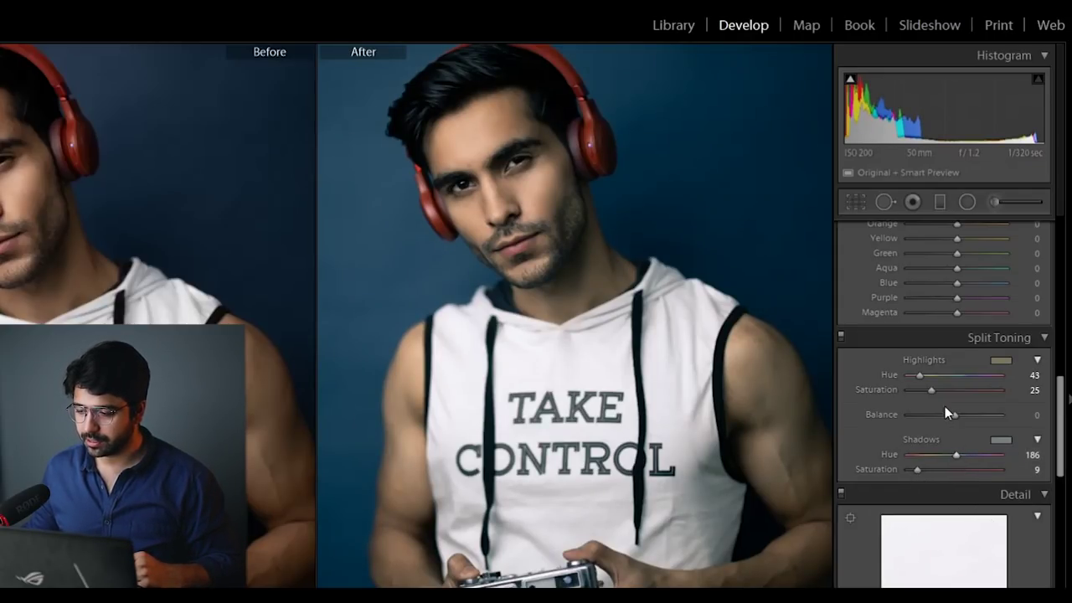
pyautogui.moveTo(921, 374); pyautogui.dragTo(924, 376)
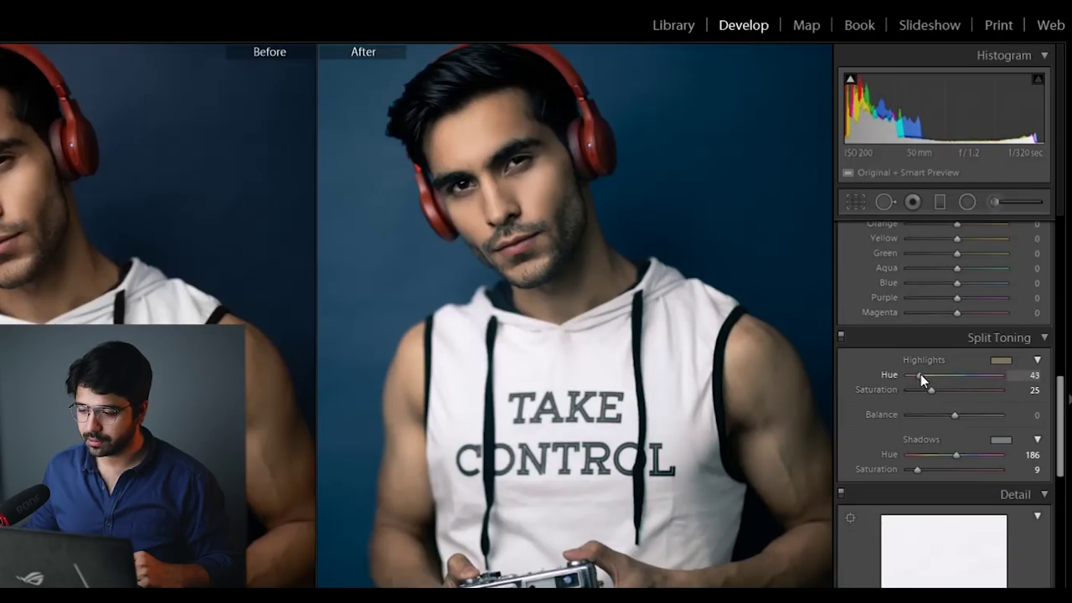
pyautogui.moveTo(922, 377); pyautogui.dragTo(920, 377)
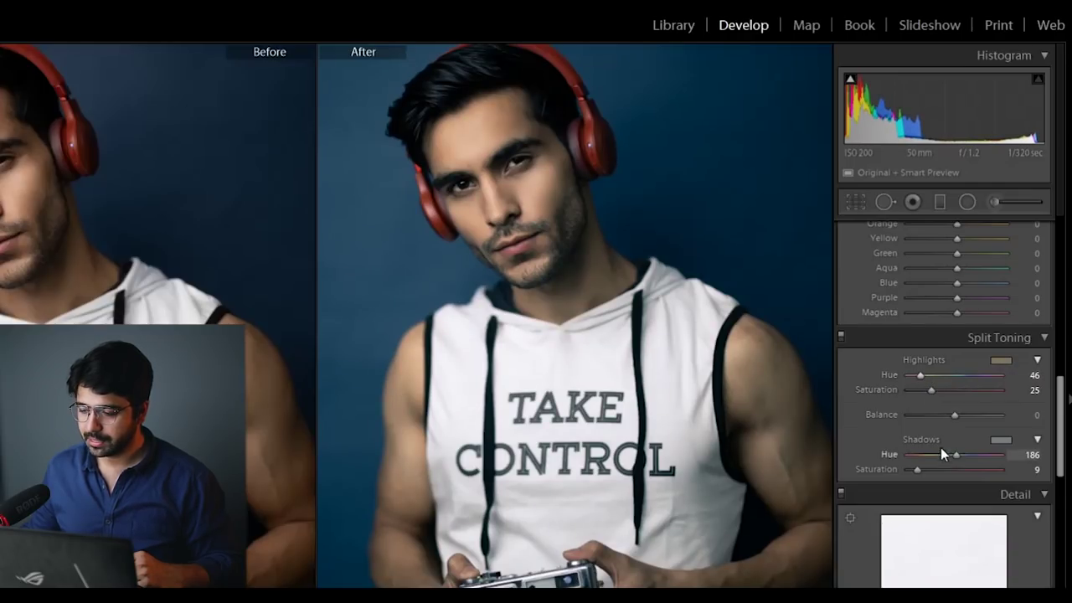
pyautogui.moveTo(954, 415)
pyautogui.mouseDown()
pyautogui.moveTo(921, 416)
pyautogui.moveTo(970, 416)
pyautogui.mouseUp()
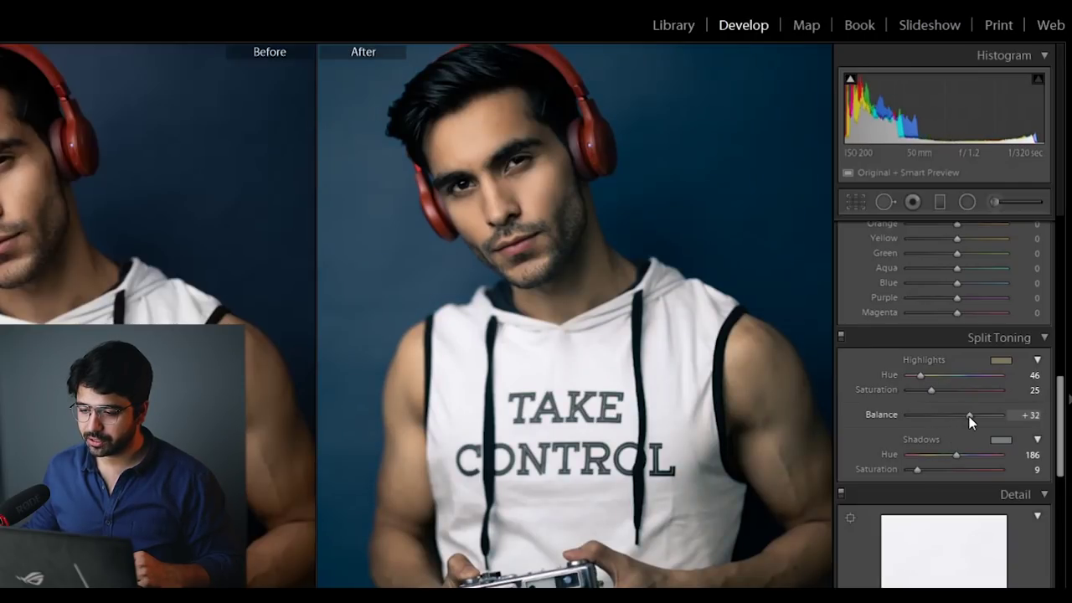